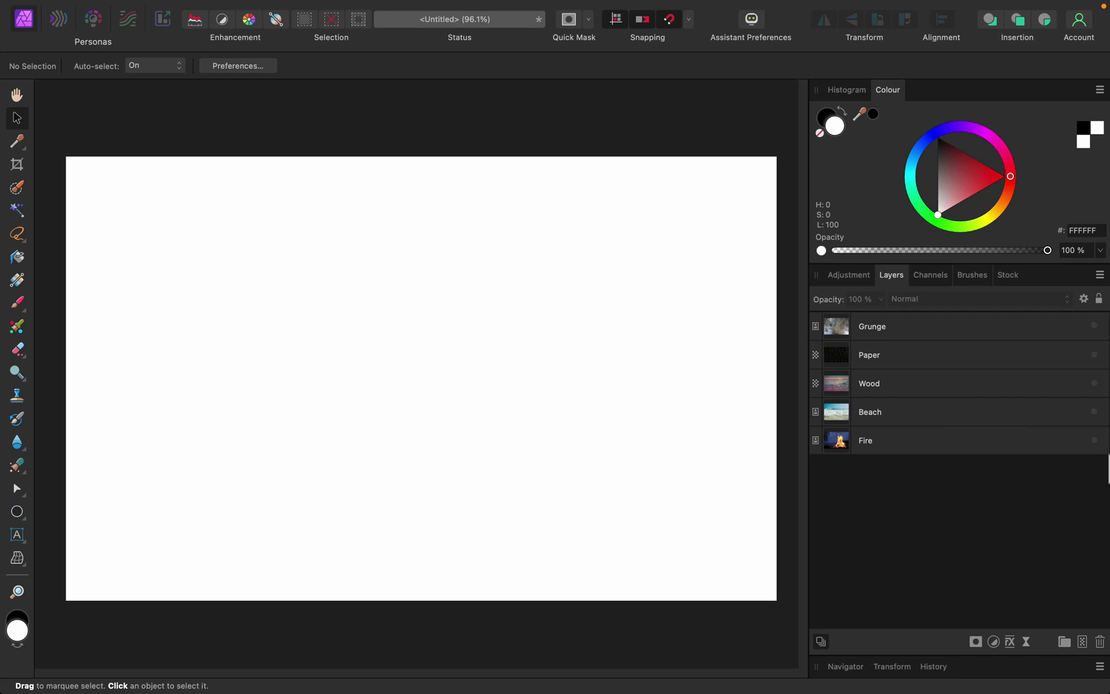
Make the Fire layer visible so the bonfire photo appears on the canvas.
left_click(1095, 440)
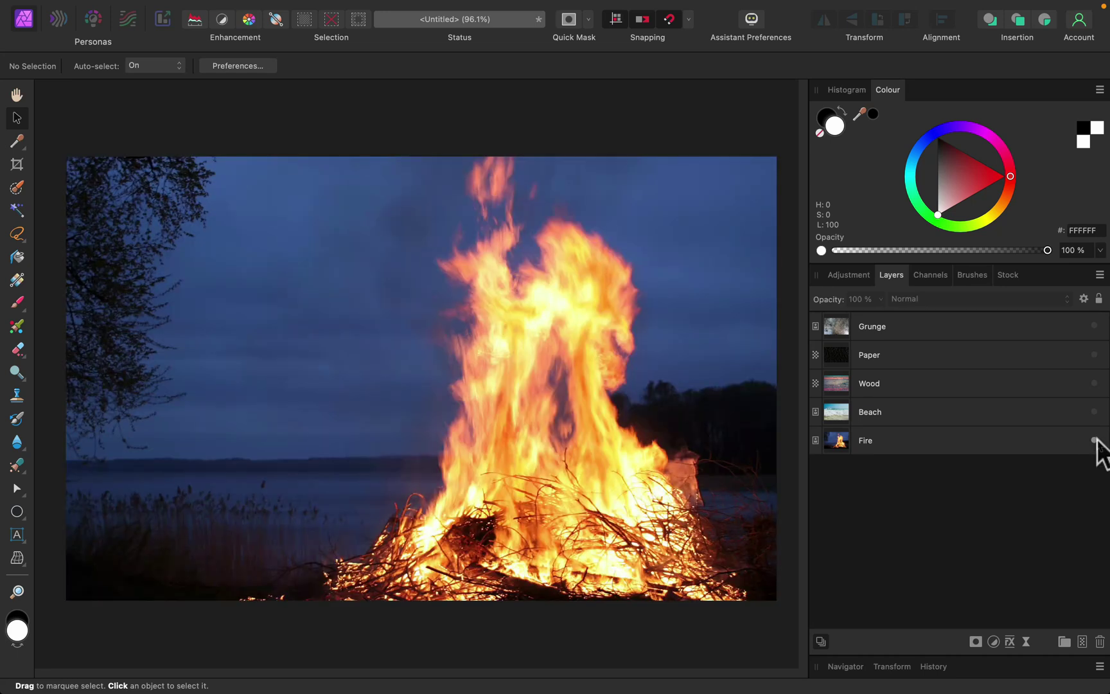
Add the artistic text 'Text' on the photo and colour it white.
left_click(1041, 442)
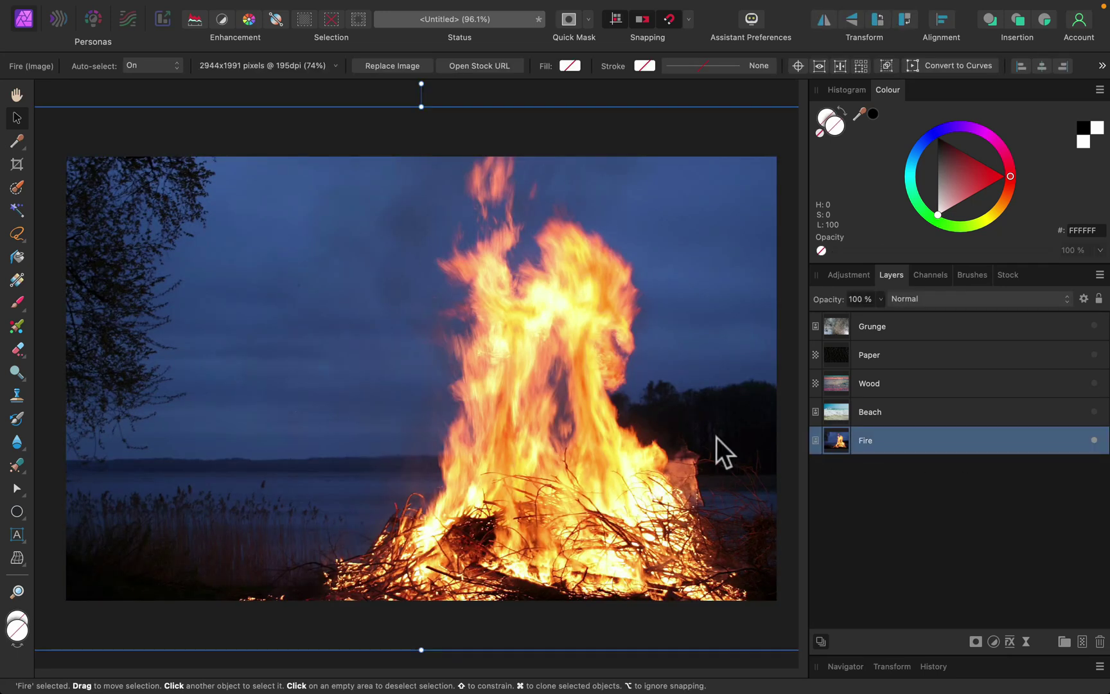
left_click_drag(20, 538, 77, 540)
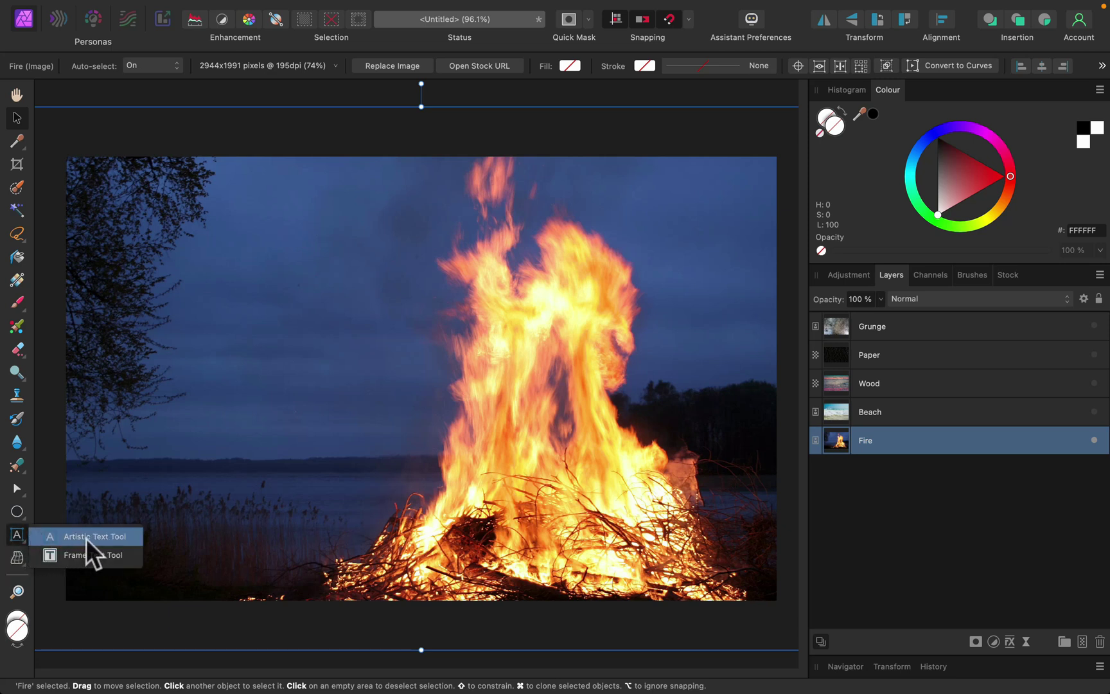
left_click(86, 539)
left_click(266, 297)
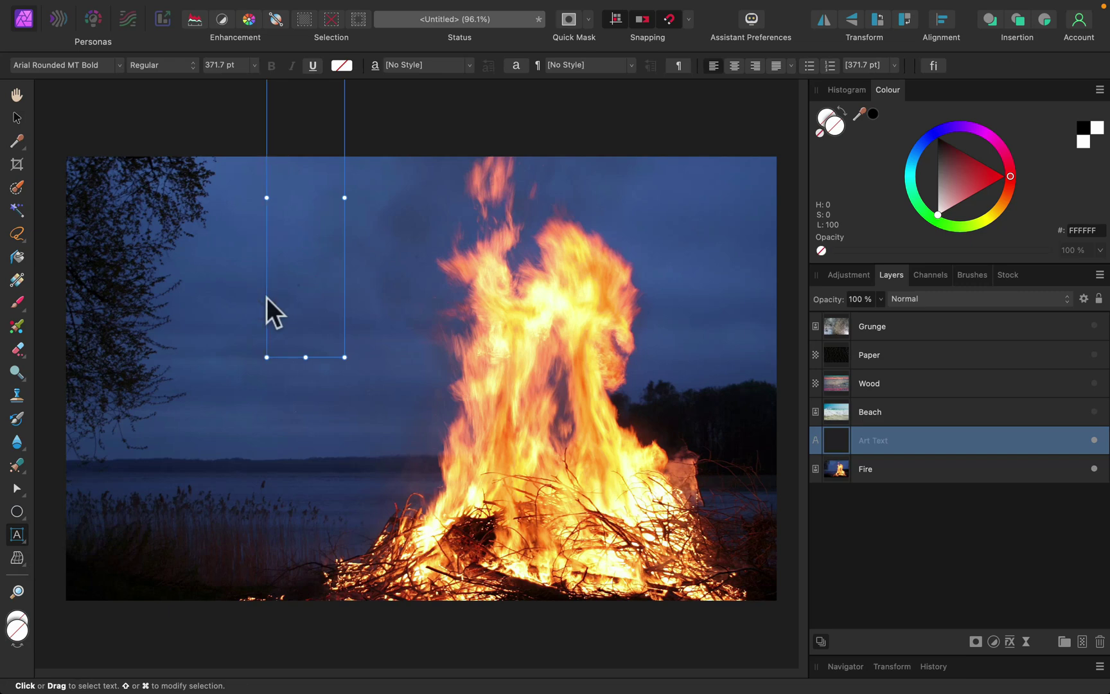
type("Text")
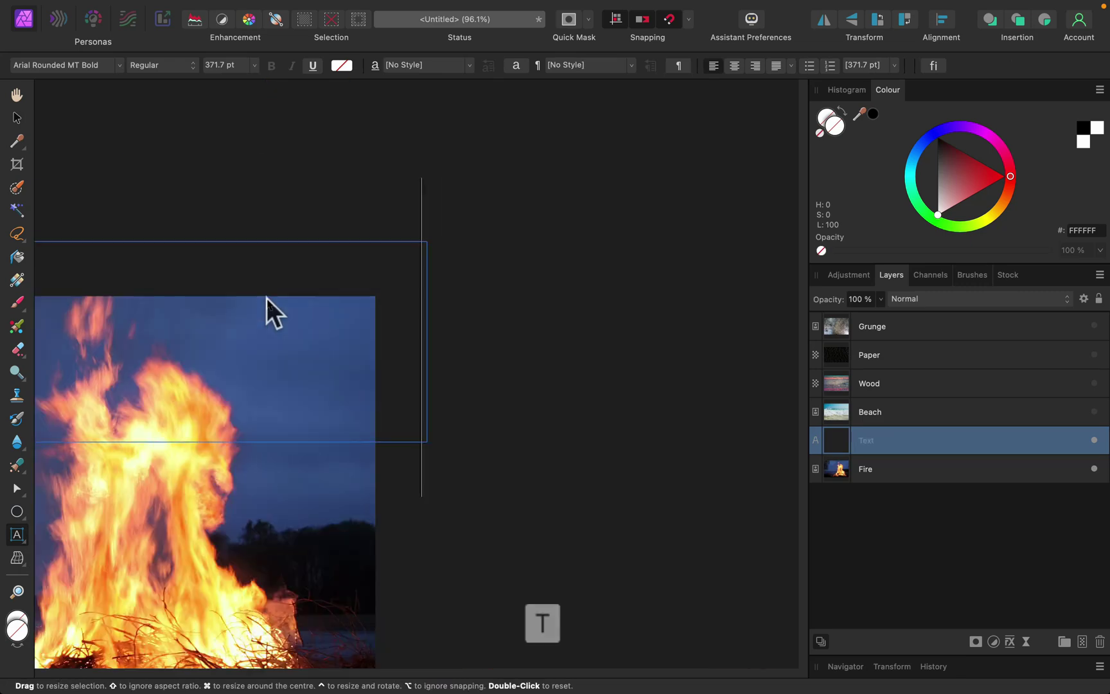
key("super+a")
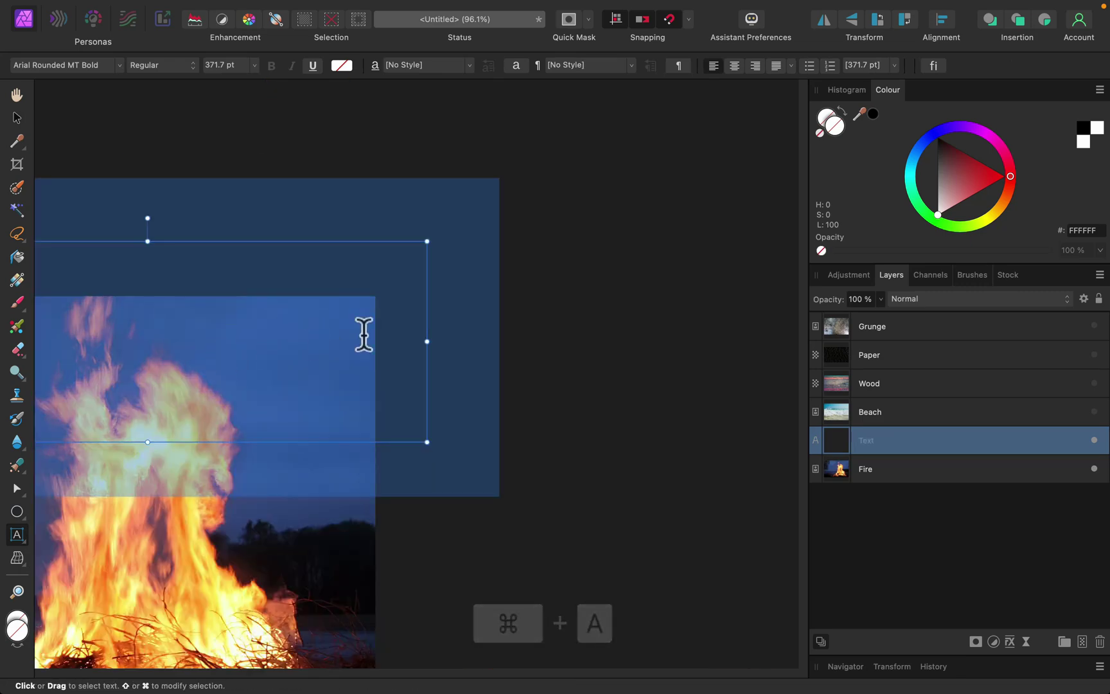
left_click_drag(960, 188, 925, 240)
Fit the image in view and move the Text word to the middle of the photo.
key("super+0")
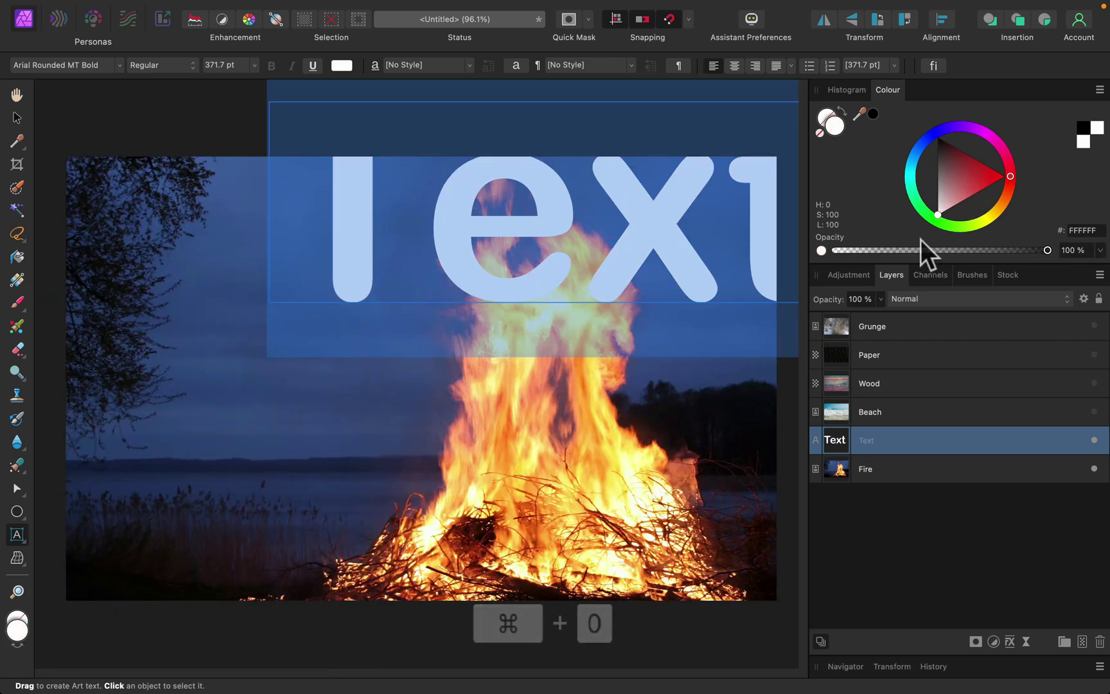
left_click(17, 117)
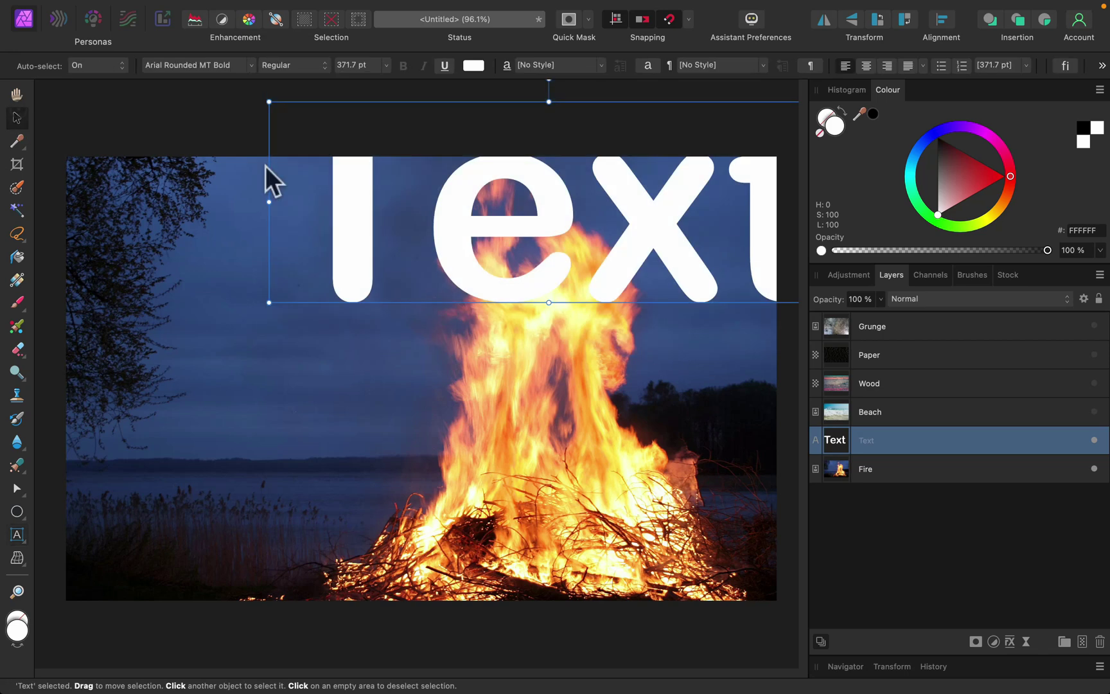
left_click_drag(480, 191, 349, 411)
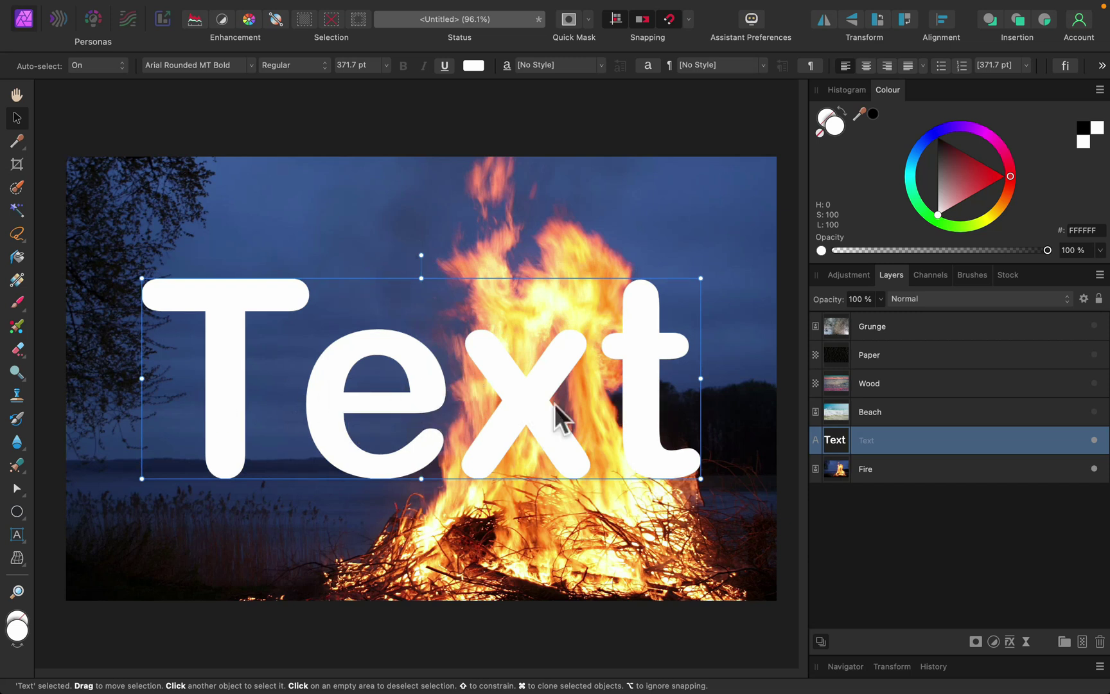
Add a Live Displace filter mapped from the layers beneath at 40.1 px strength.
left_click(1028, 641)
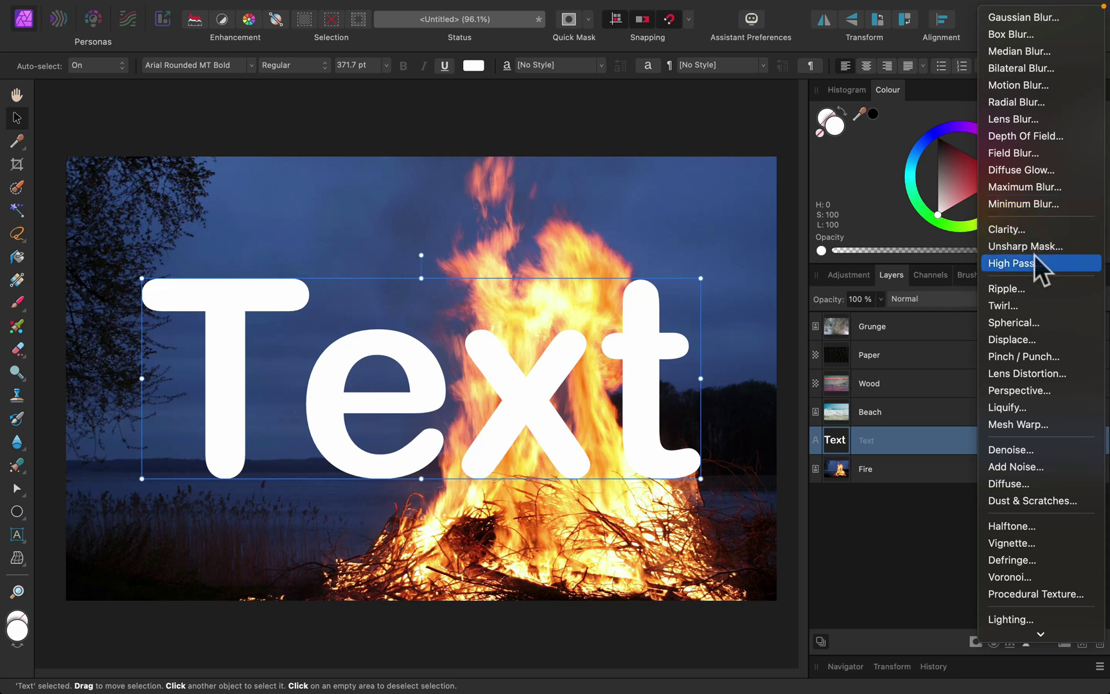
left_click(1036, 338)
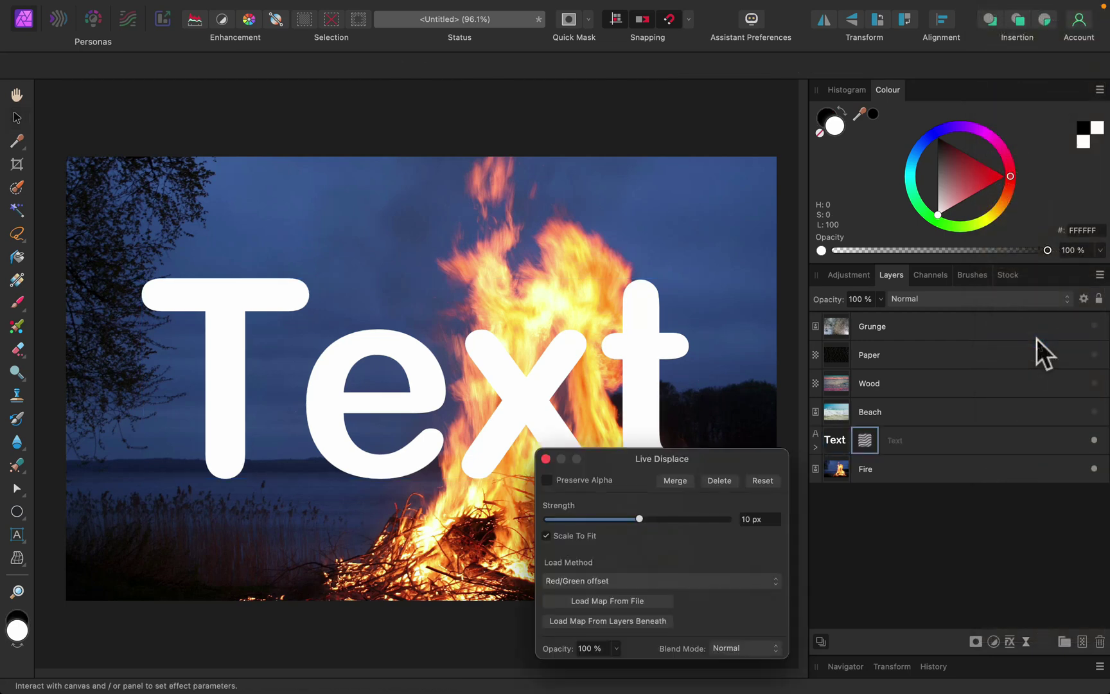
left_click_drag(743, 456, 946, 268)
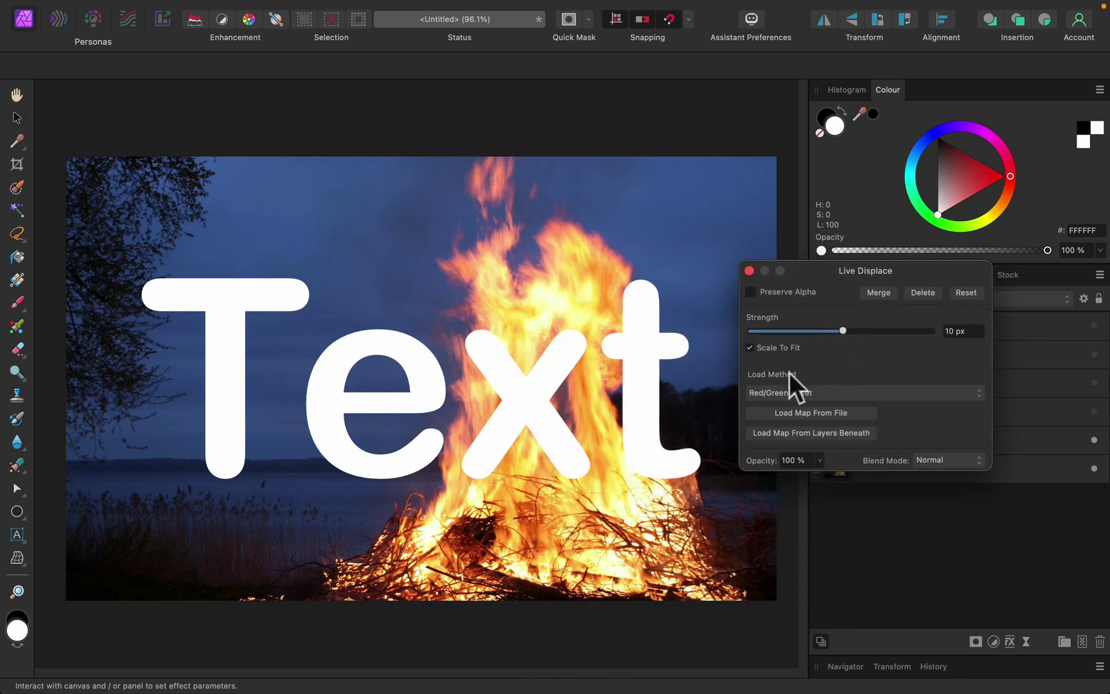
left_click(792, 434)
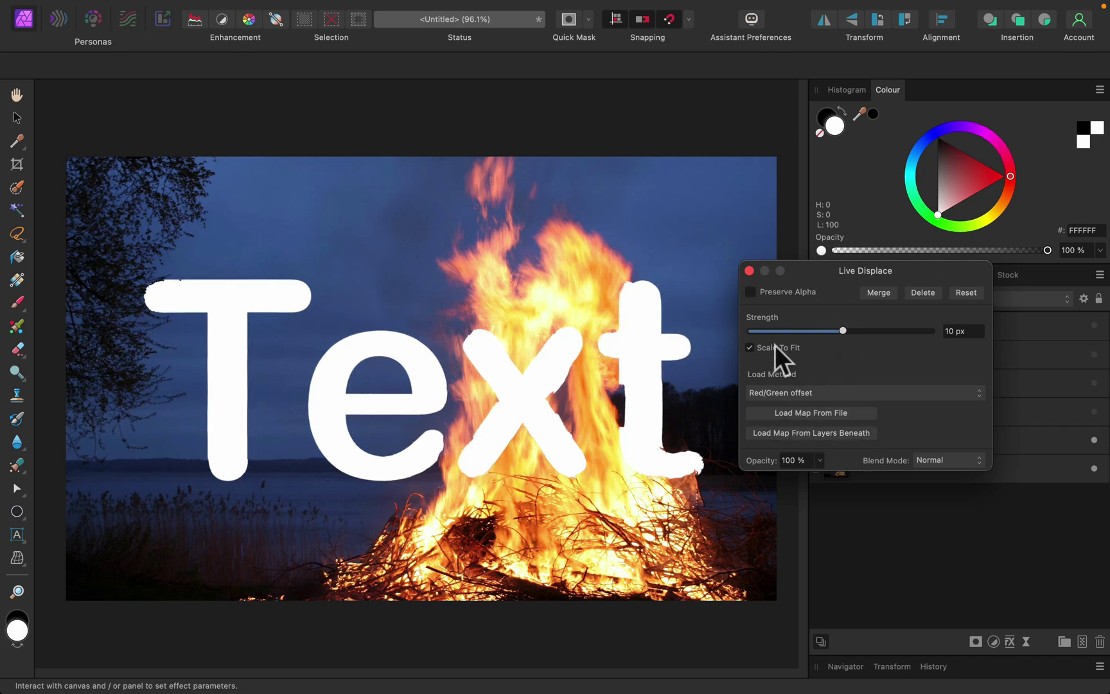
mouse_move(843, 329)
left_mouse_down()
mouse_move(816, 332)
mouse_move(849, 336)
left_mouse_up()
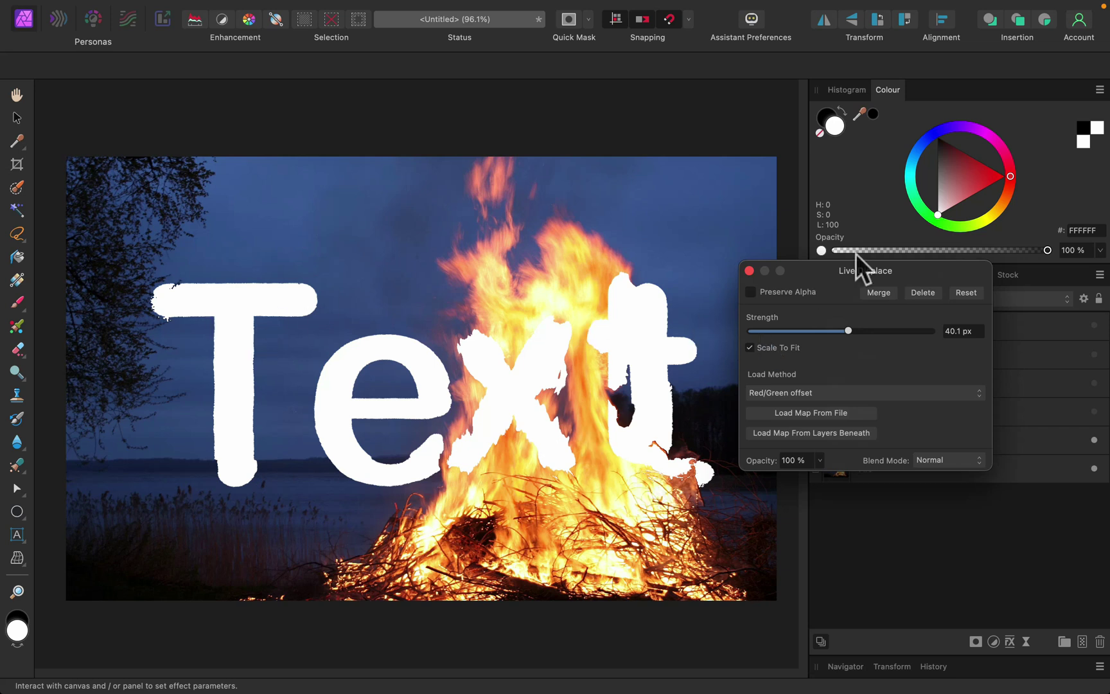
Move the Text layer above Grunge to the top of the stack and nudge the word.
left_click_drag(828, 277, 570, 154)
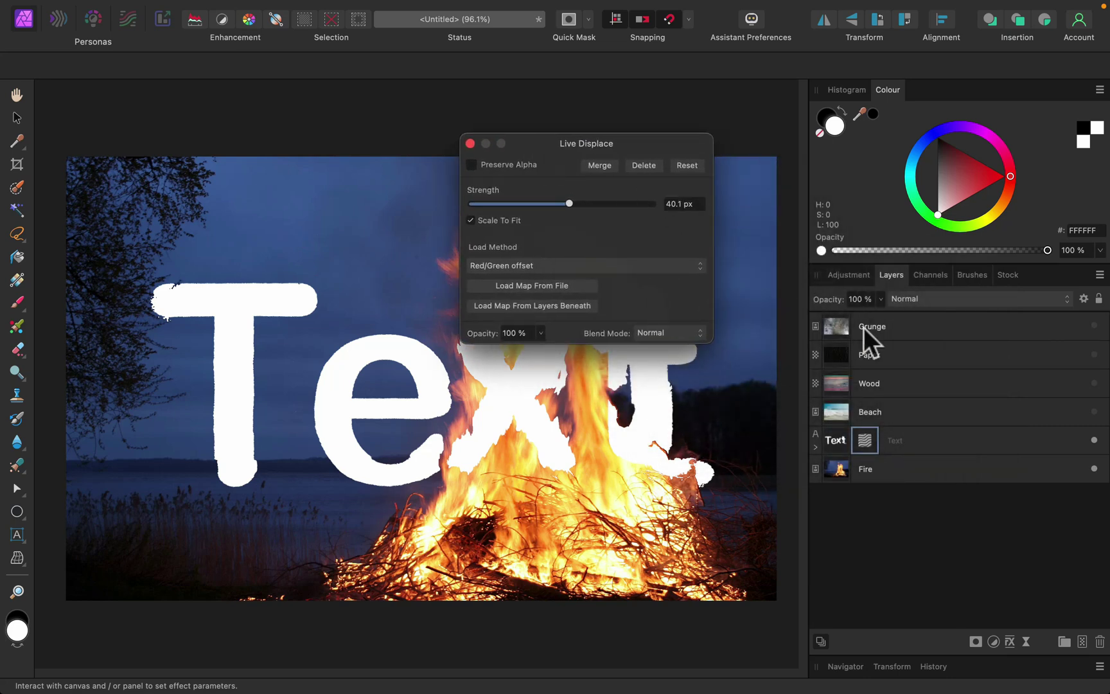
left_click(1001, 433)
left_click_drag(1001, 433, 965, 317)
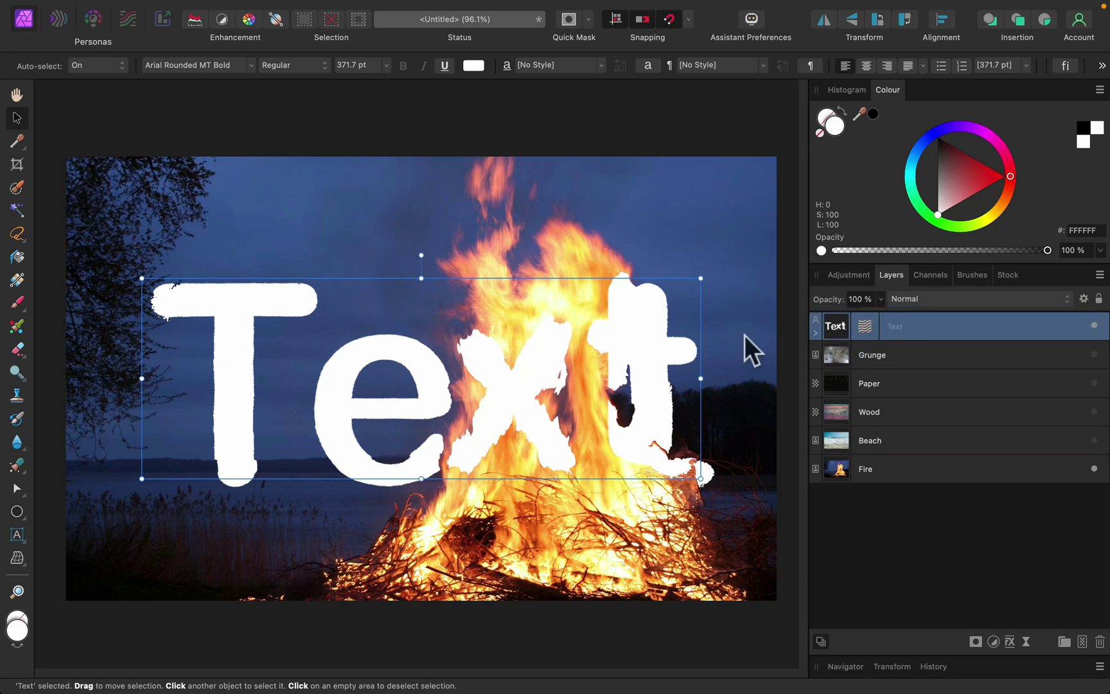
mouse_move(670, 359)
left_mouse_down()
mouse_move(676, 335)
mouse_move(720, 356)
mouse_move(752, 418)
mouse_move(907, 420)
mouse_move(950, 372)
mouse_move(867, 330)
mouse_move(449, 370)
mouse_move(1087, 382)
mouse_move(973, 394)
mouse_move(641, 363)
mouse_move(679, 360)
mouse_move(672, 339)
left_mouse_up()
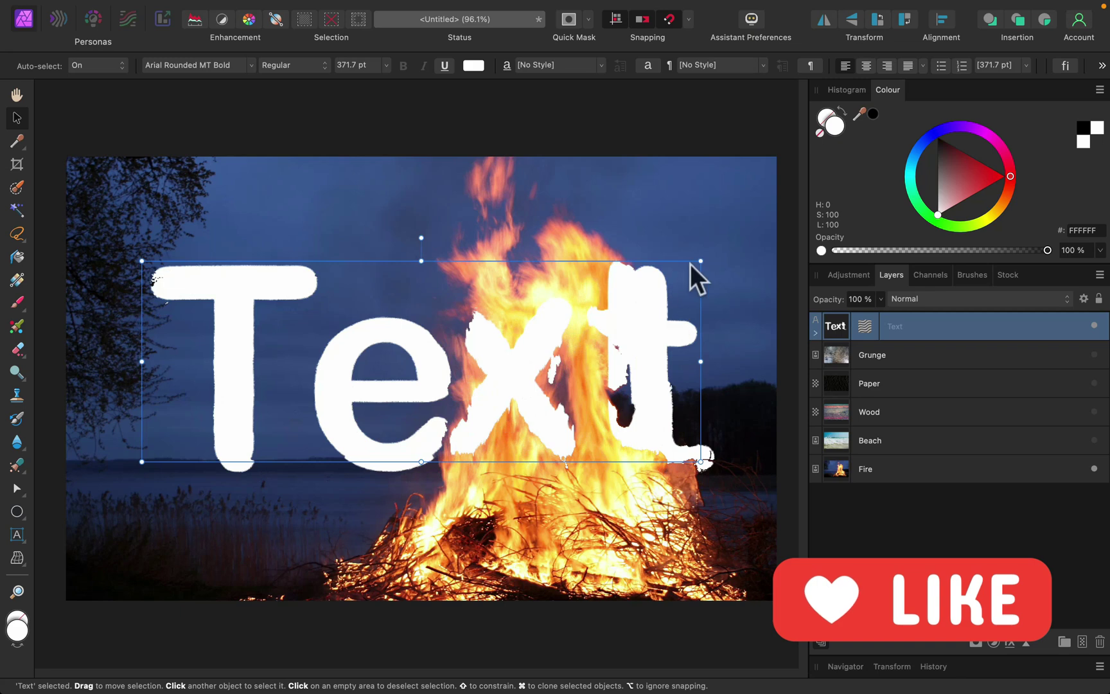
Centre the text horizontally and vertically on the canvas.
left_click(942, 20)
left_click(970, 79)
left_click(972, 163)
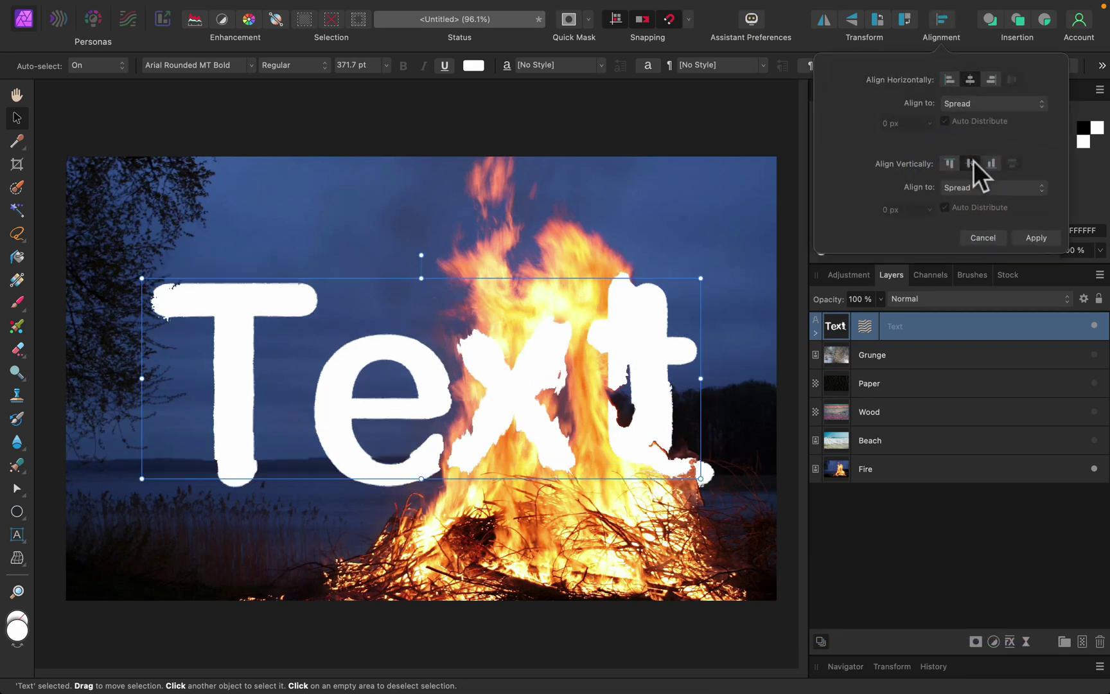
left_click(1036, 238)
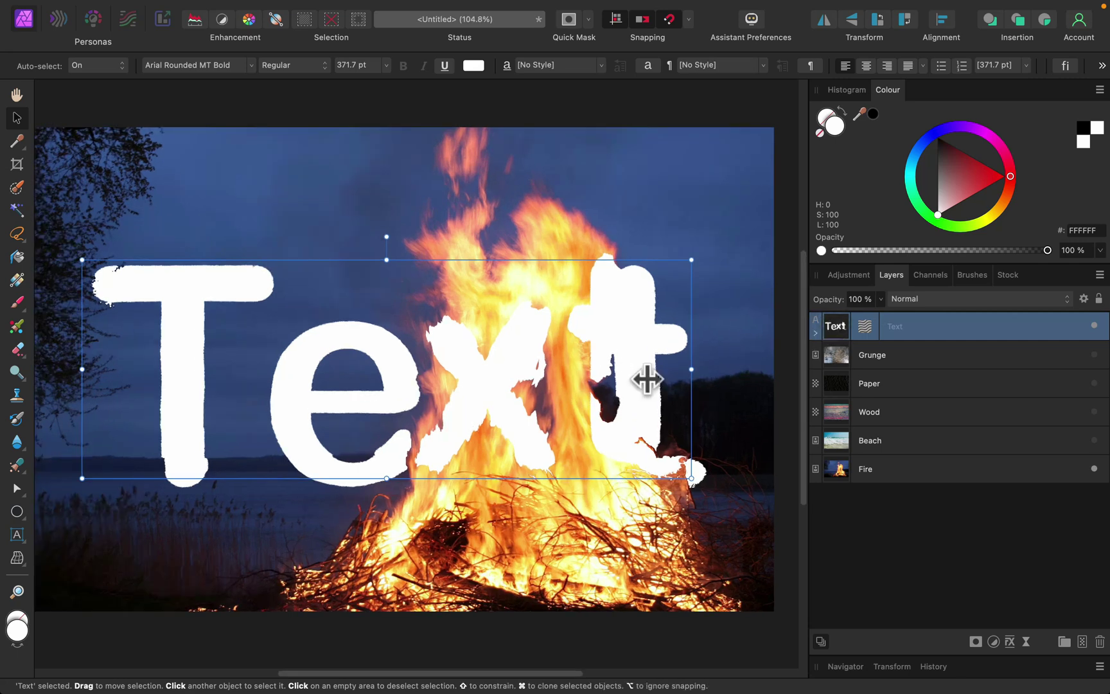
Change the word to 'Mark', shrink it, and centre it horizontally.
double_click(617, 382)
double_click(617, 382)
type("M")
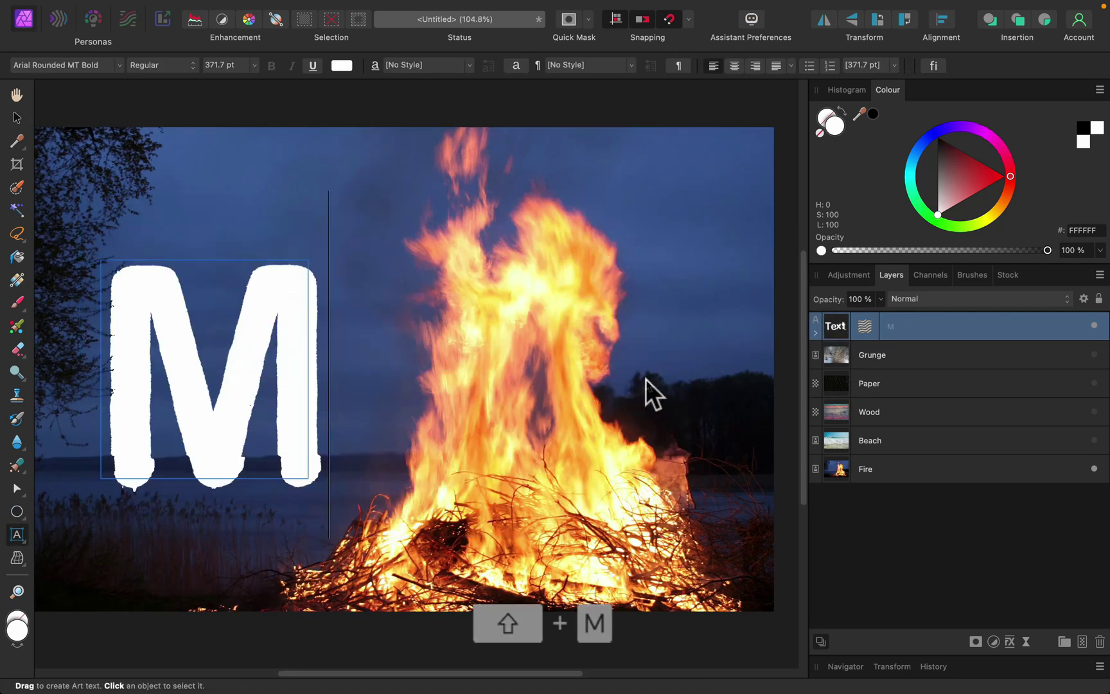
type("ark")
key("Escape")
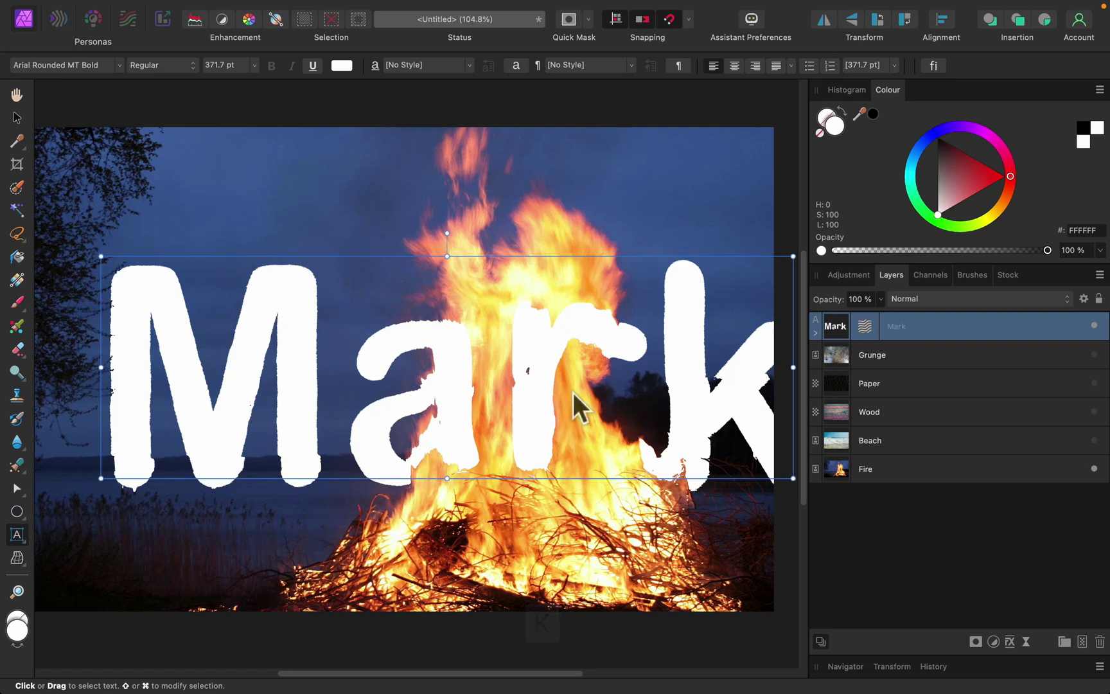
left_click(17, 117)
left_click_drag(793, 256, 700, 282)
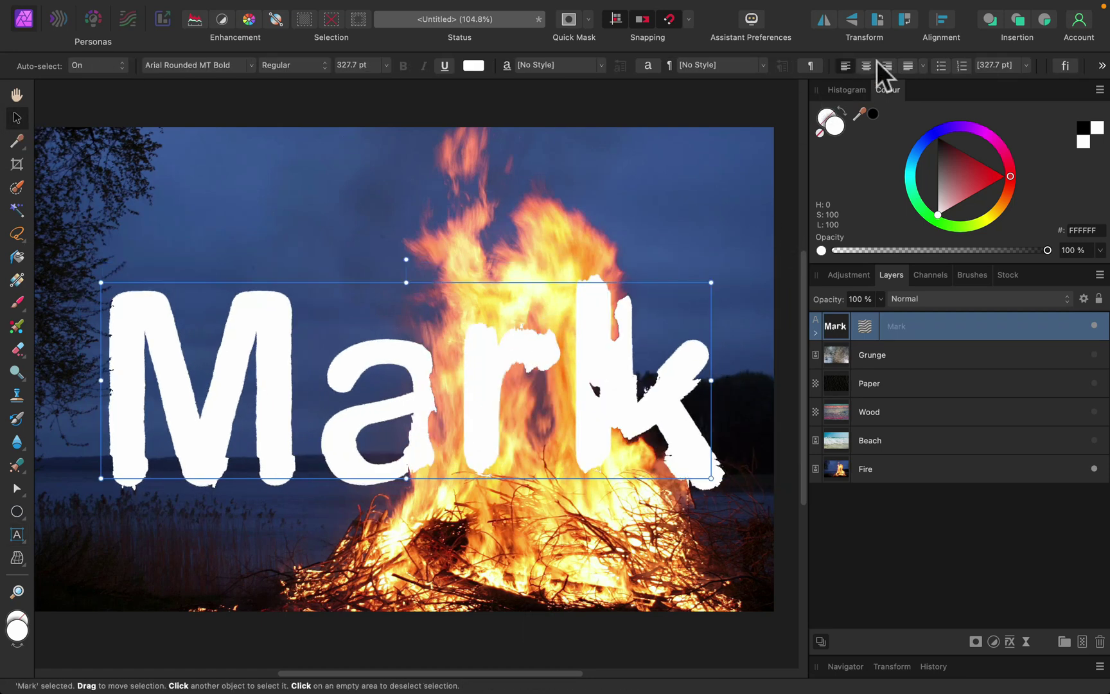
left_click(957, 26)
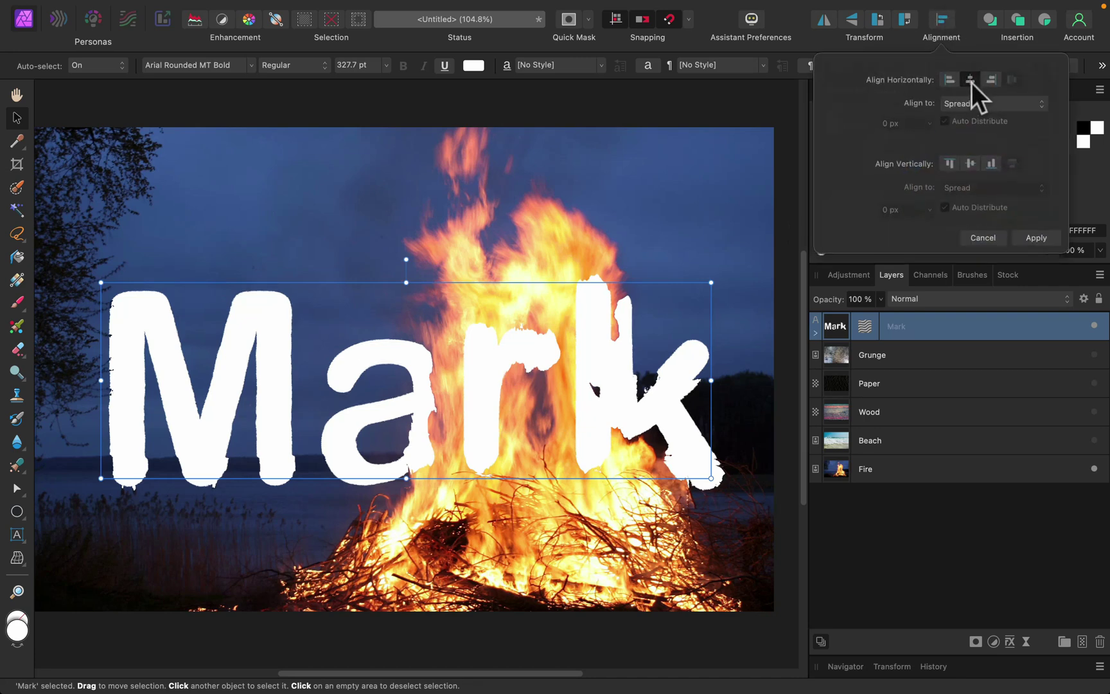
left_click(970, 80)
Hide the Fire layer and show the Beach photo as the background.
left_click(738, 334)
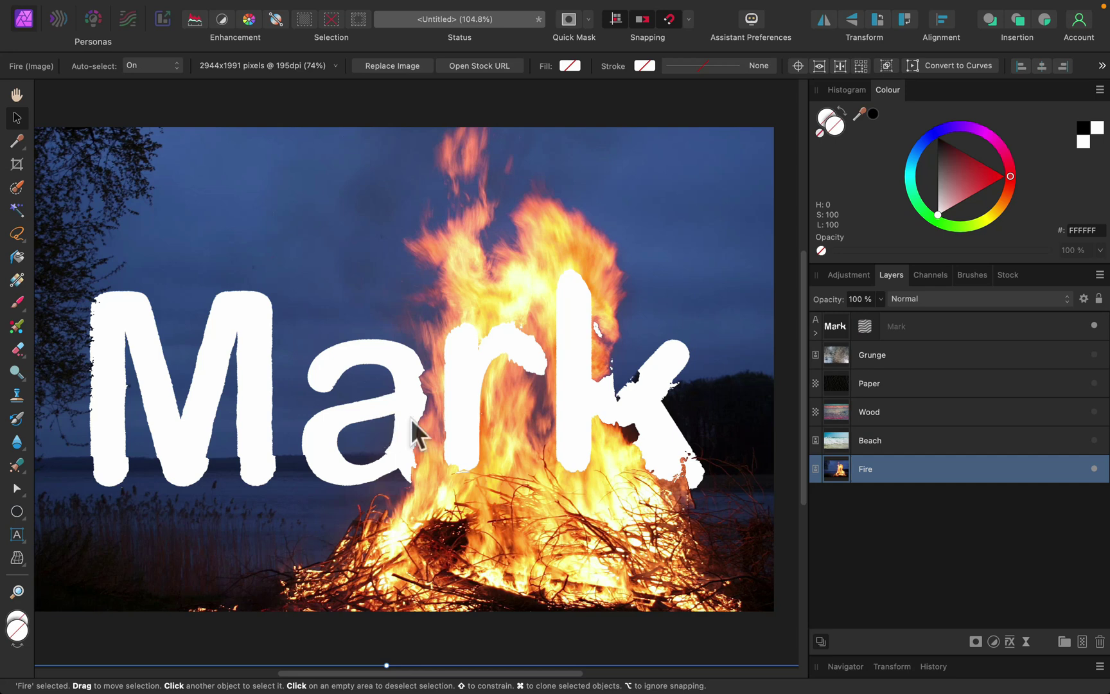
left_click(1094, 468)
left_click(1094, 440)
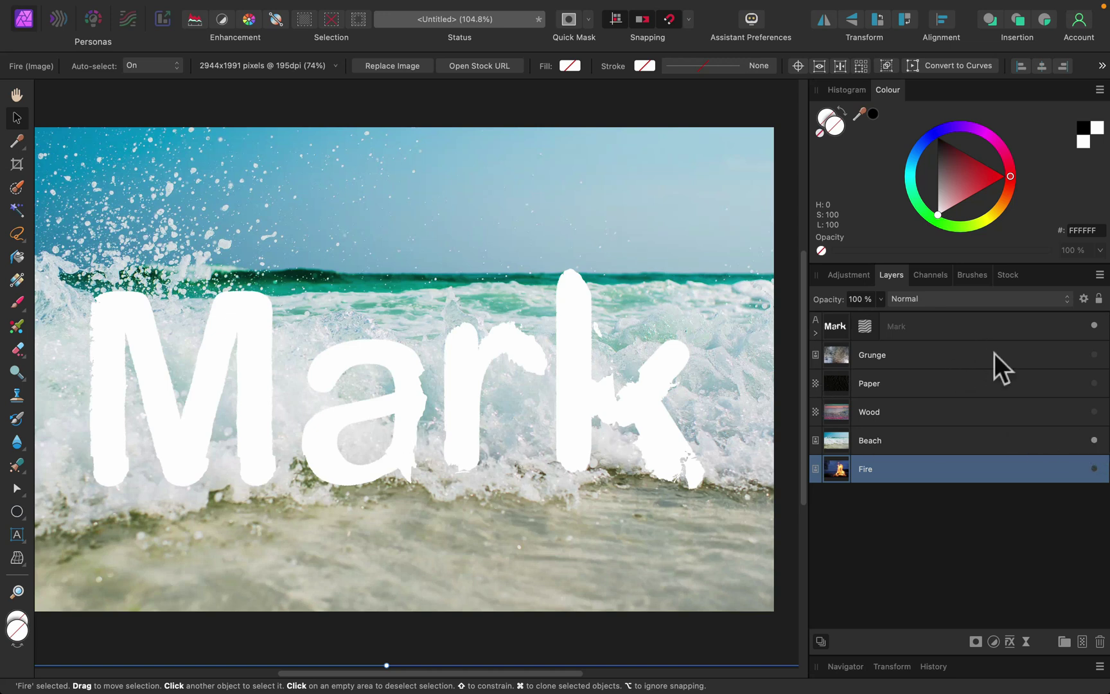
left_click(992, 330)
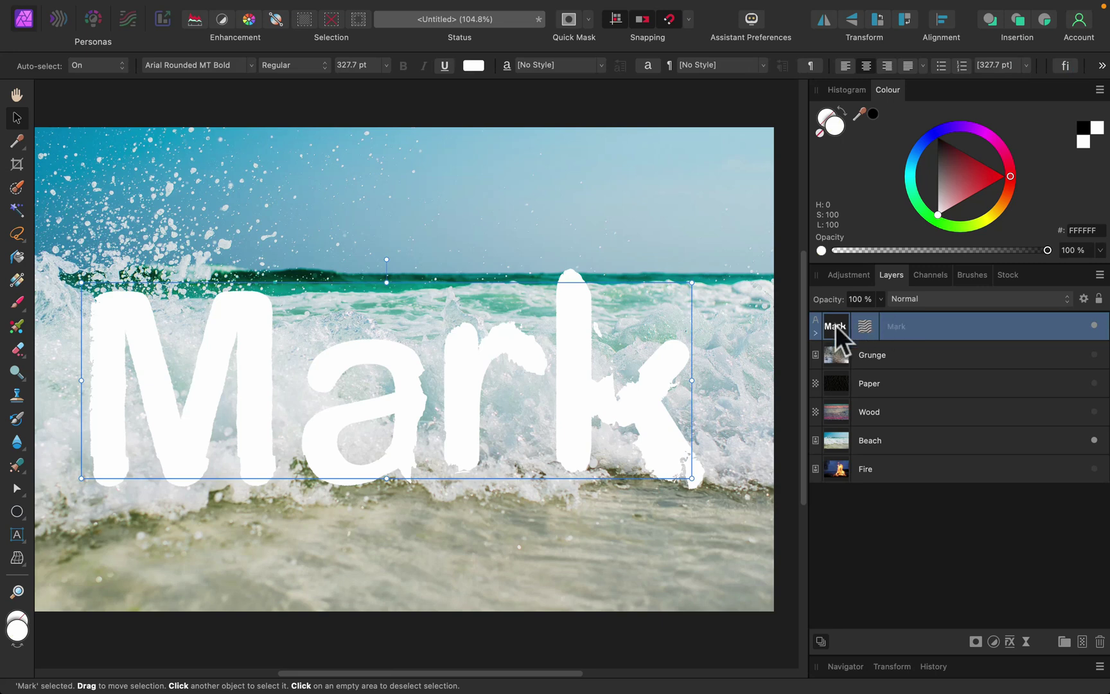
Displace the Mark text from the beach photo beneath at -73.5 px strength.
left_click(867, 325)
left_click_drag(646, 519, 625, 525)
left_click(664, 622)
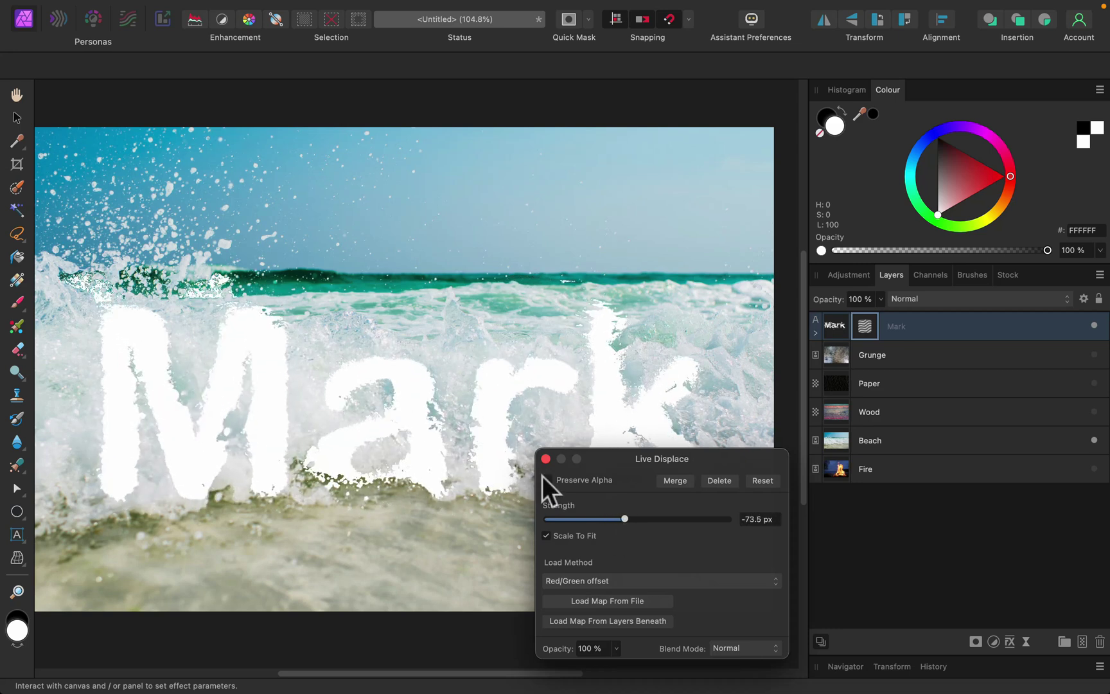
left_click(546, 459)
Shear the Mark text so its right side rises, then fit the document in view.
left_click(817, 325)
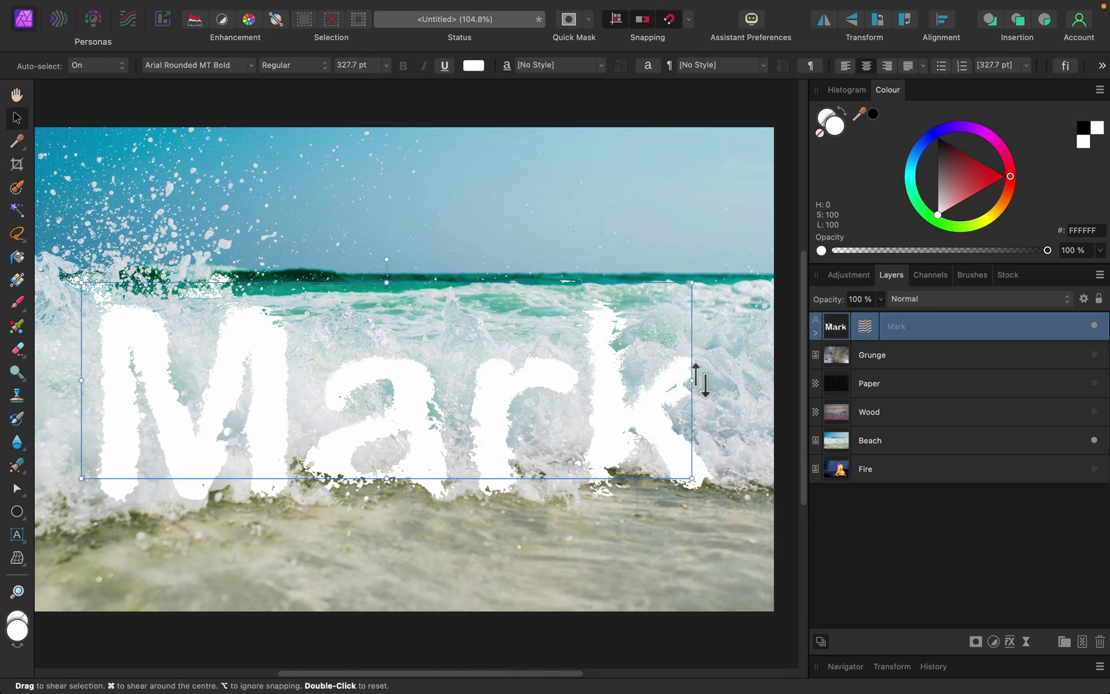
mouse_move(701, 380)
left_mouse_down()
mouse_move(684, 178)
mouse_move(693, 369)
left_mouse_up()
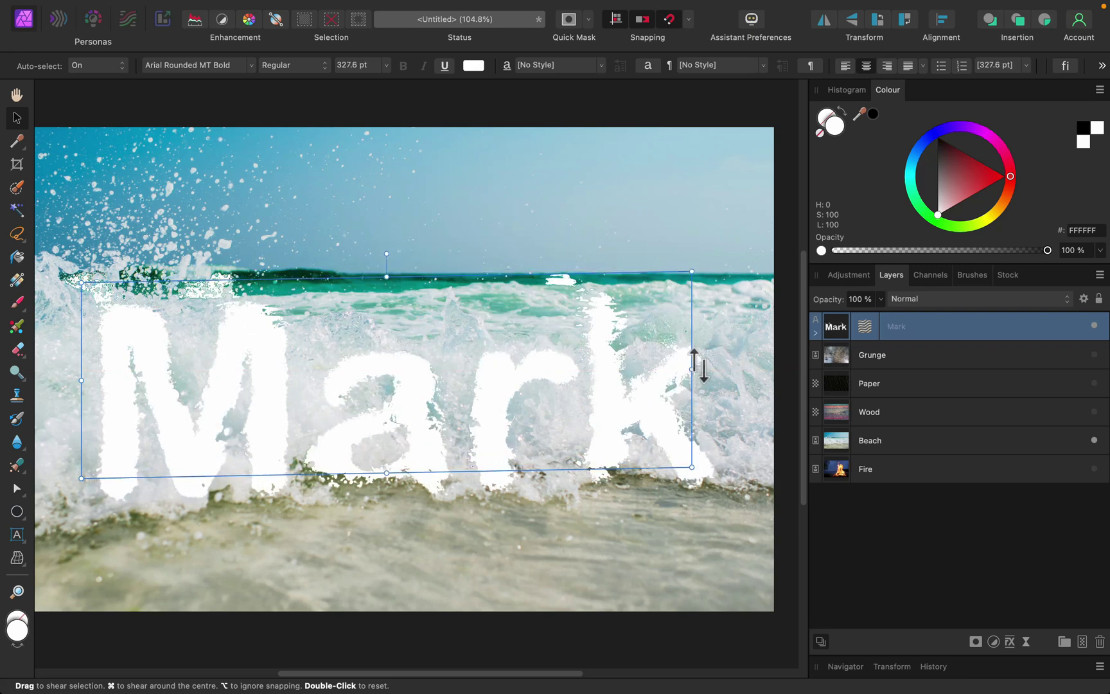
key("super+0")
left_click(541, 117)
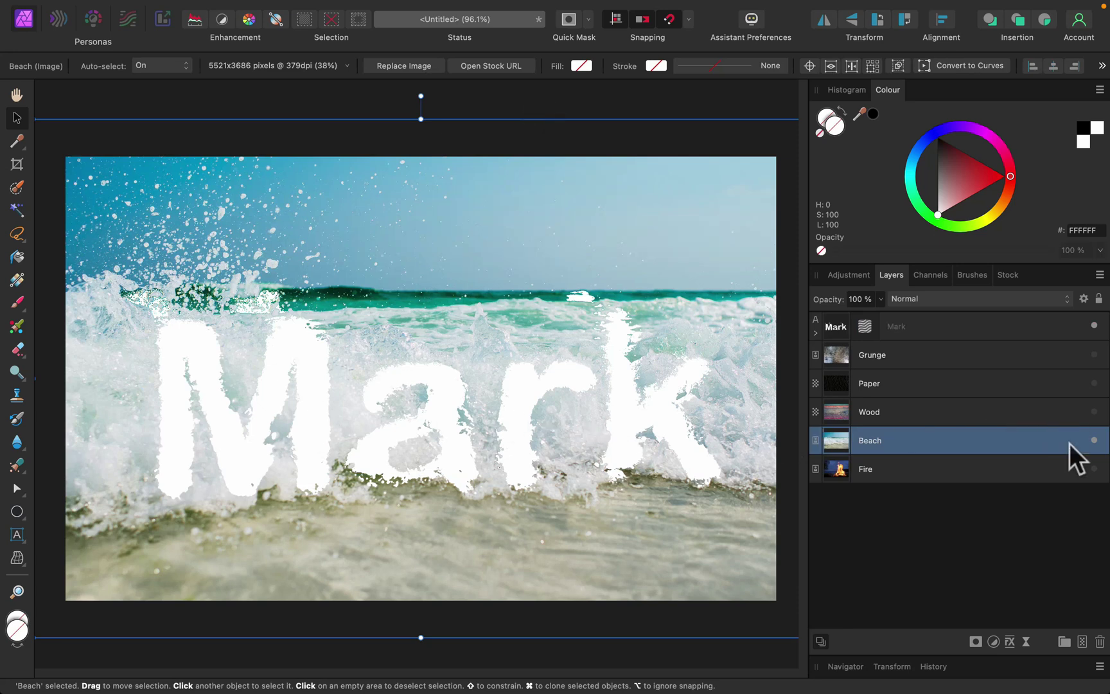
Show the Wood layer and remap Mark's Live Displace from it at -21.5 px.
left_click(1094, 411)
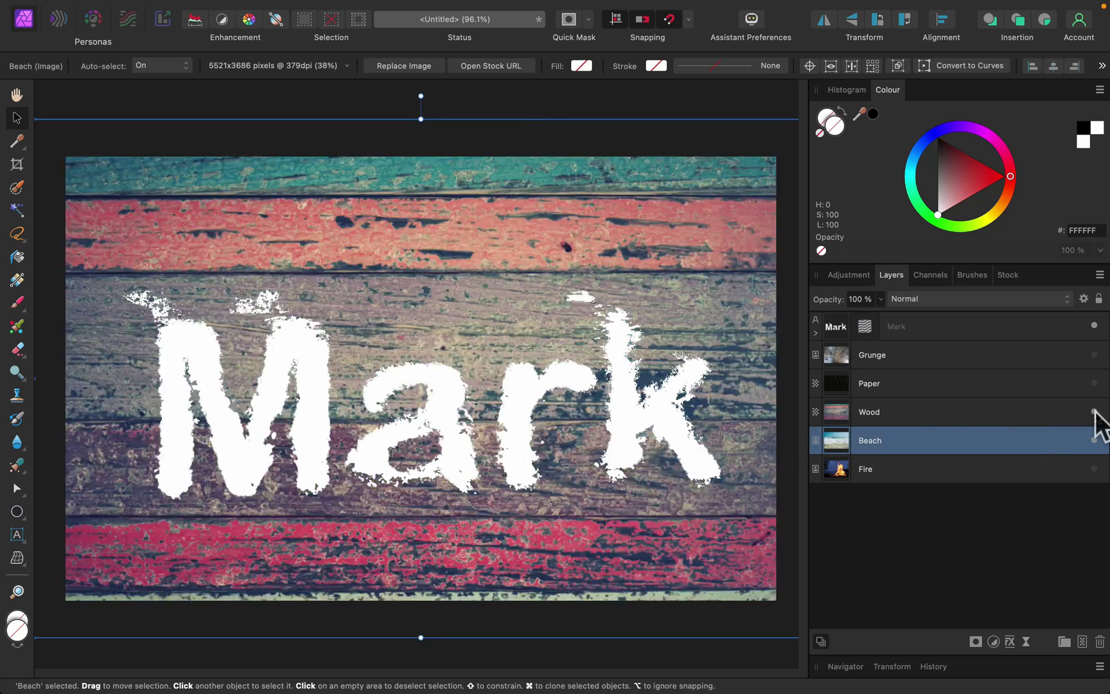
double_click(864, 328)
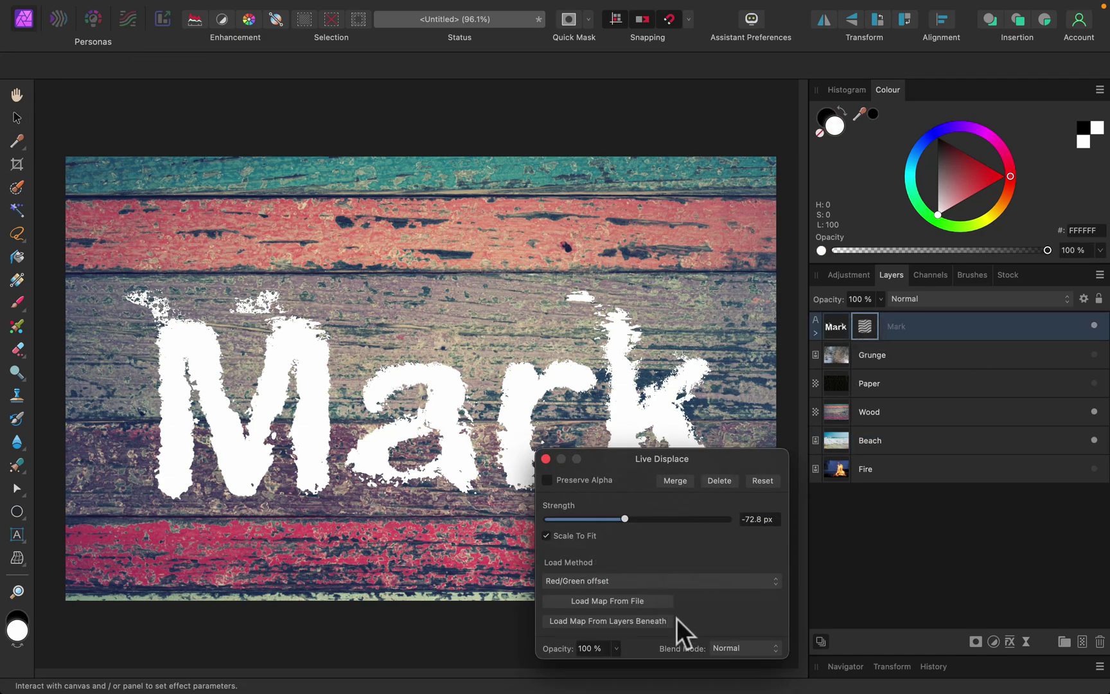
left_click(651, 623)
mouse_move(622, 515)
left_mouse_down()
mouse_move(613, 517)
mouse_move(641, 518)
left_mouse_up()
left_click_drag(635, 517, 630, 518)
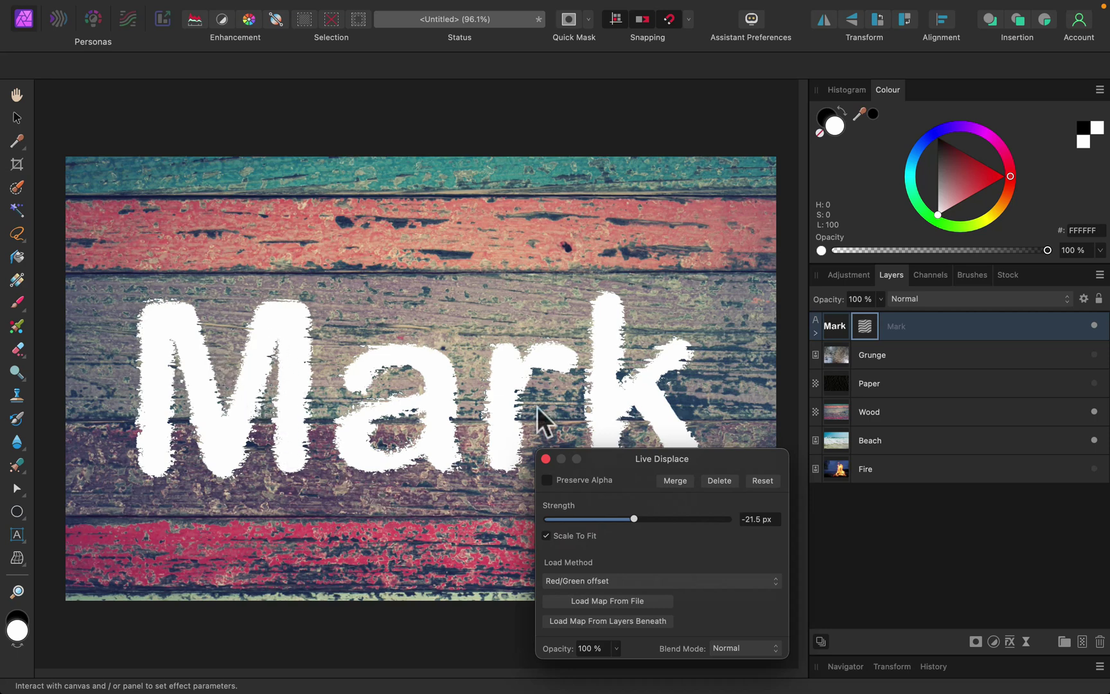
Keep Mark's blend mode at Normal and hide the Wood layer.
left_click(840, 329)
left_click(952, 300)
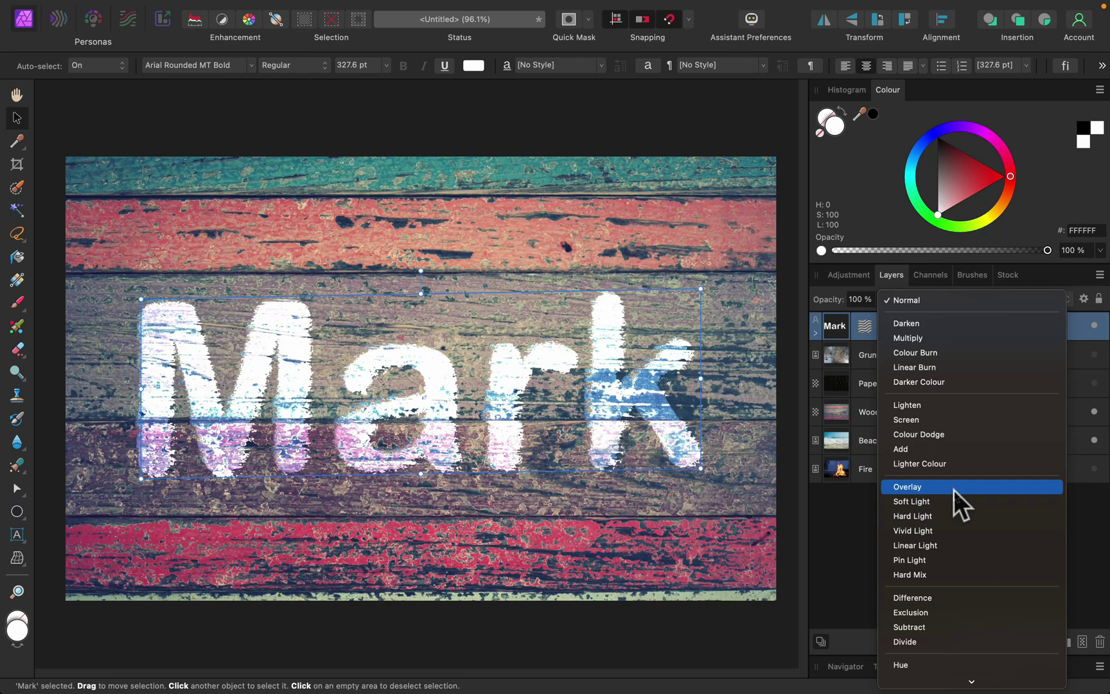
left_click(864, 316)
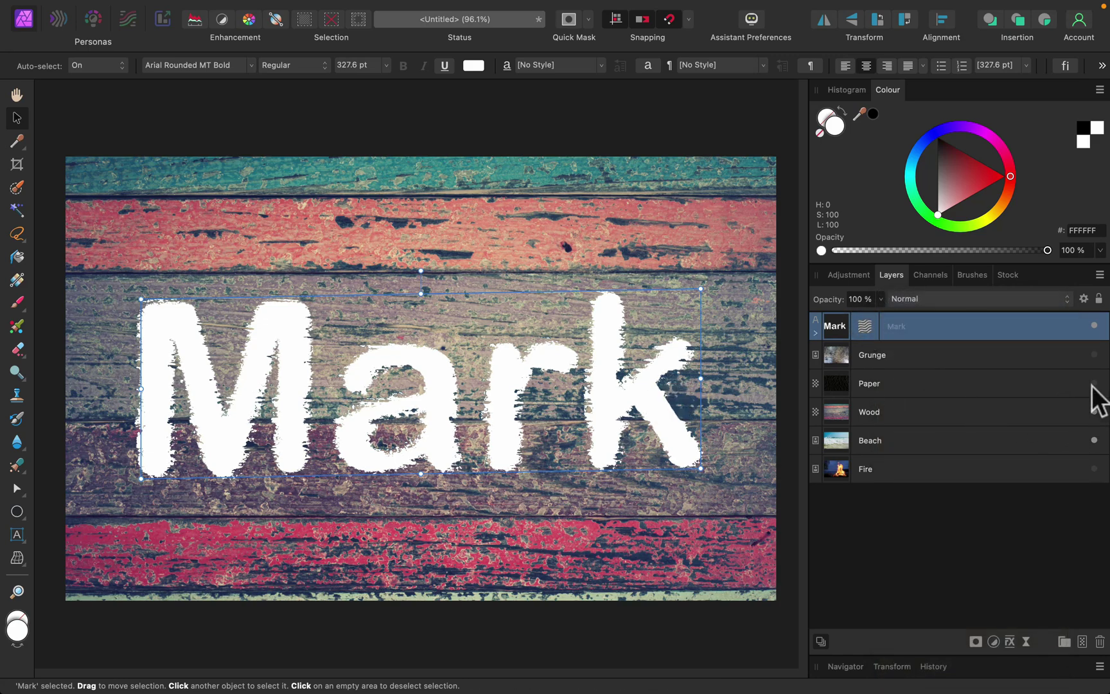
left_click(1094, 412)
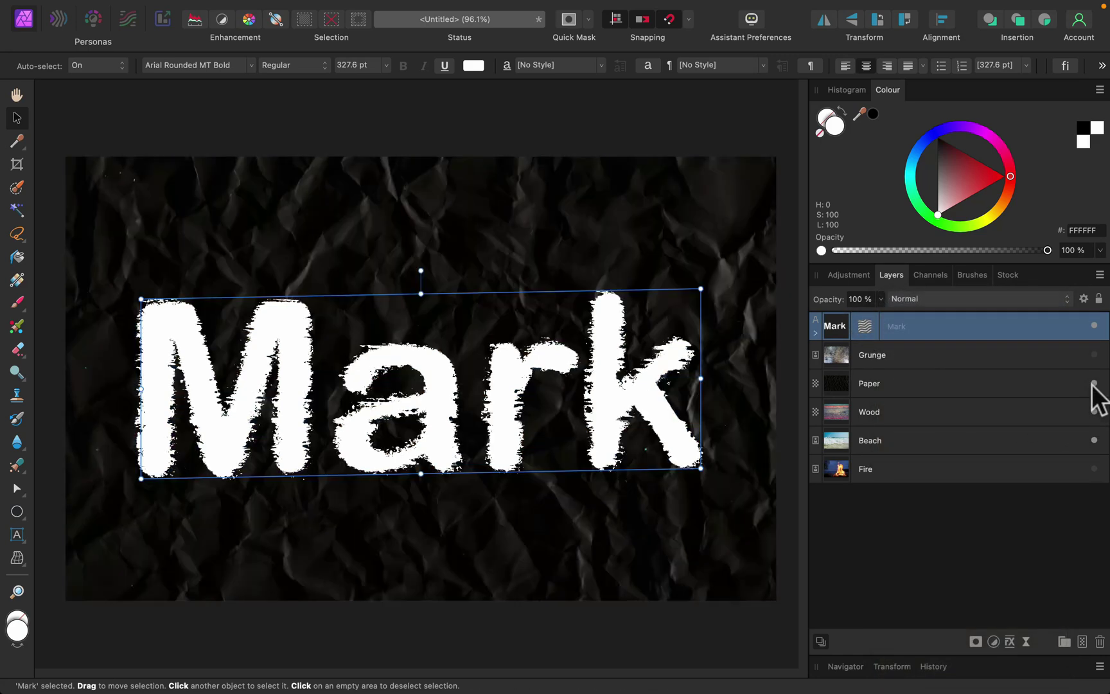
Remap Mark's Live Displace from the crumpled paper at 34.5 px strength.
left_click(859, 324)
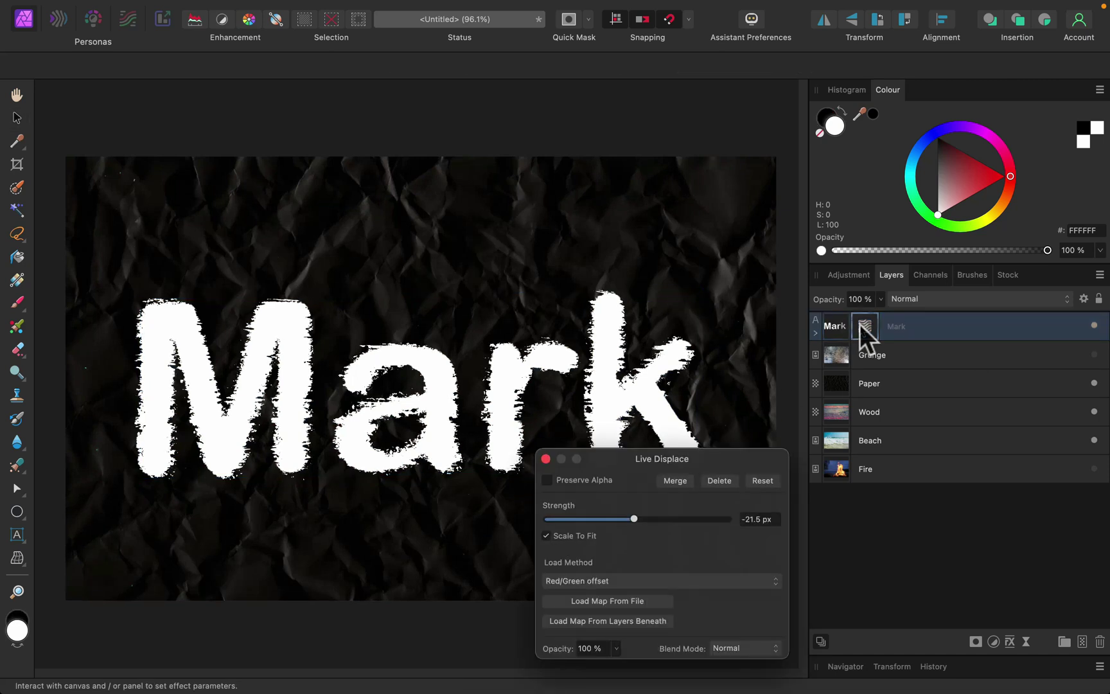
left_click(630, 622)
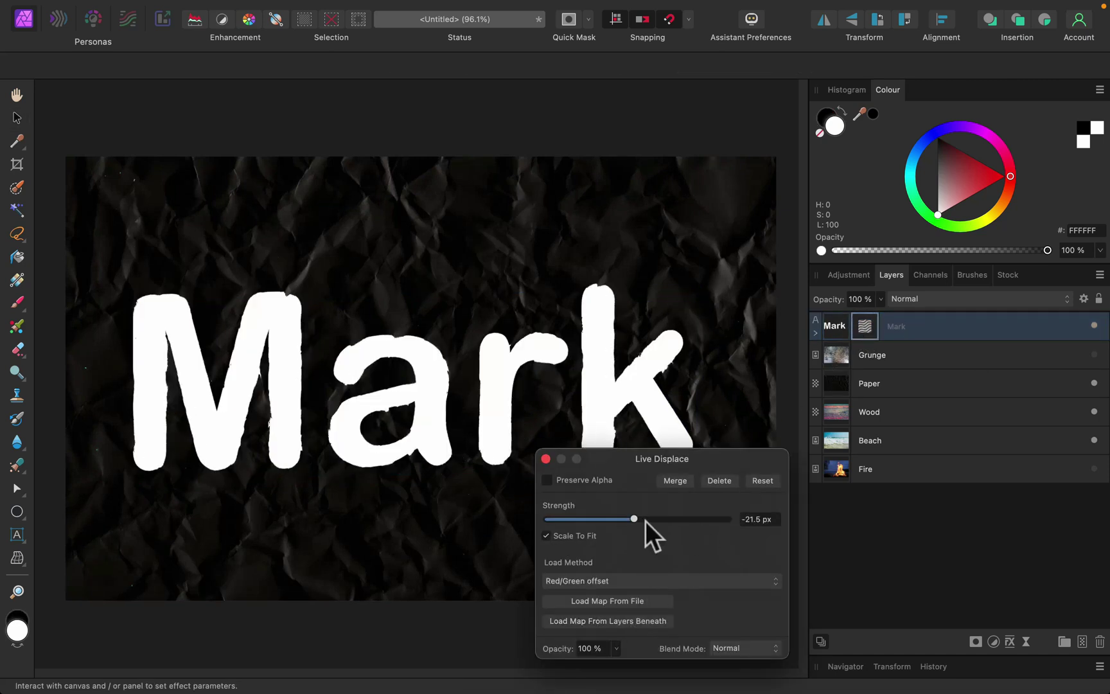
mouse_move(636, 519)
left_mouse_down()
mouse_move(664, 519)
mouse_move(646, 519)
left_mouse_up()
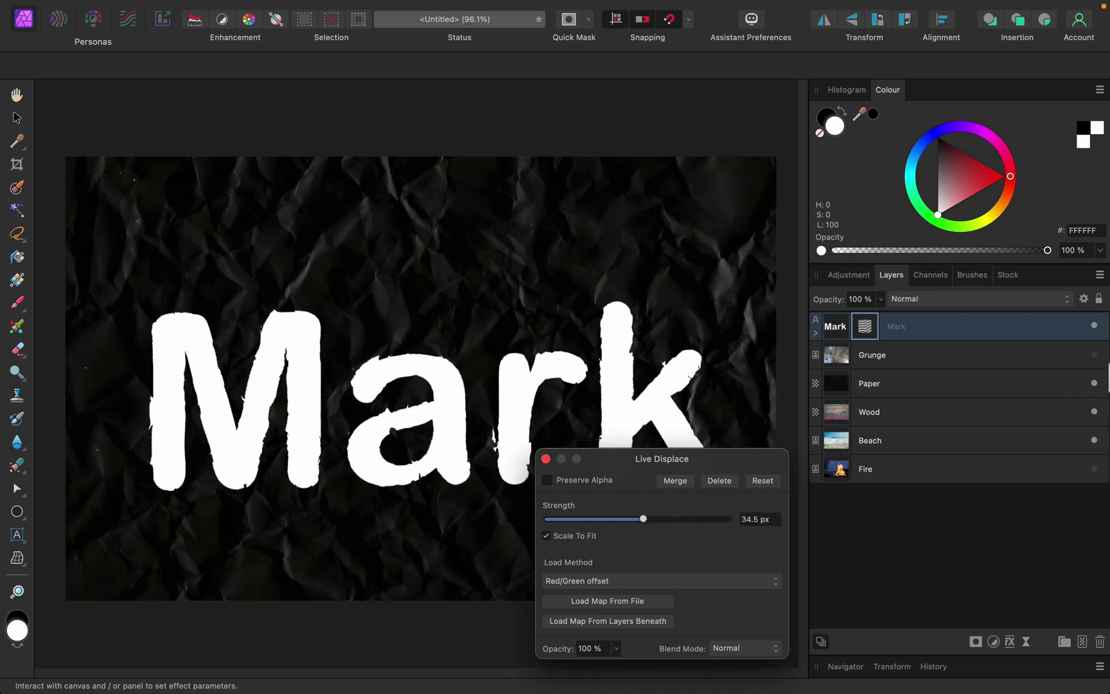
Show the Grunge layer and remap Mark's Live Displace from it at 25.1 px.
left_click(1095, 355)
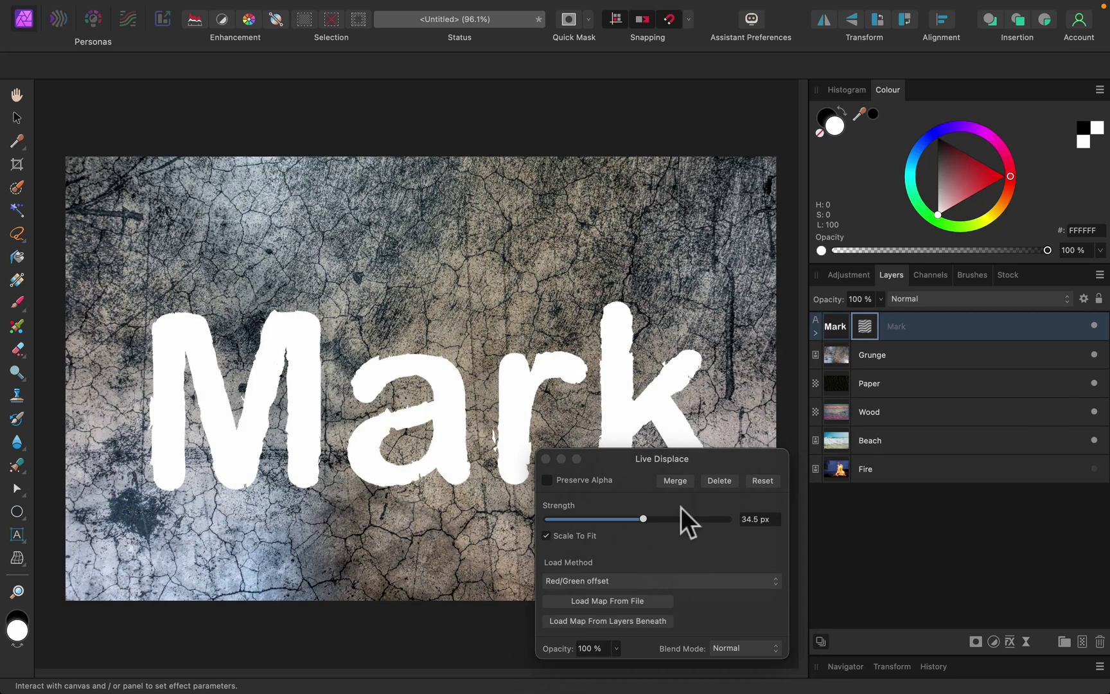
left_click(619, 622)
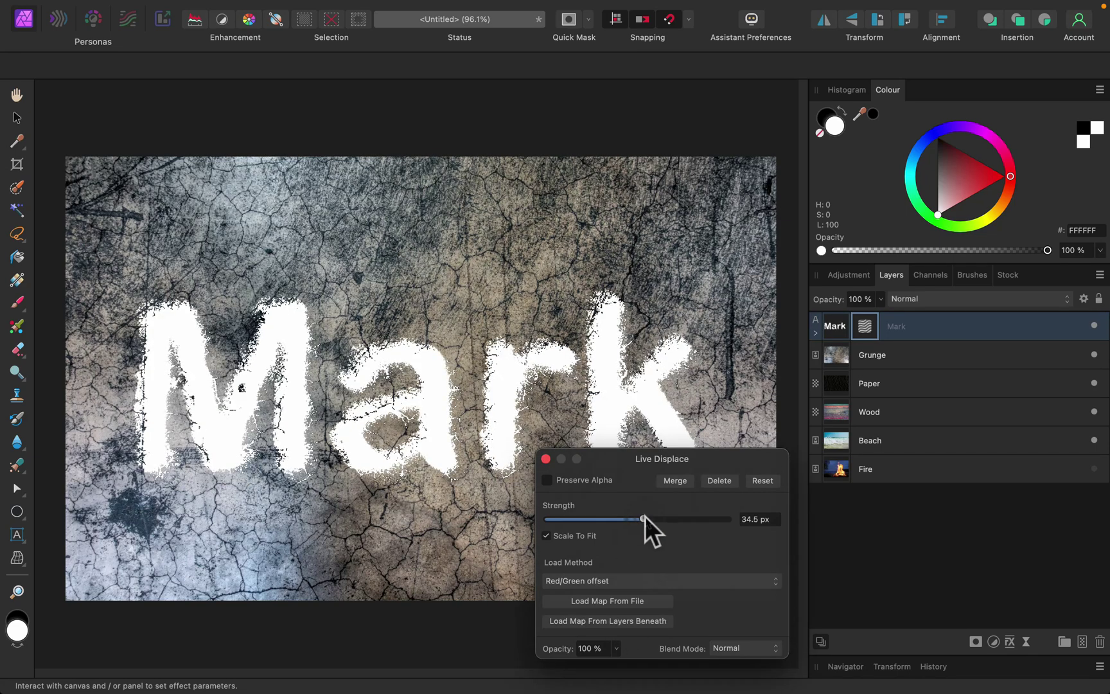
key("super+plus")
key("super+plus")
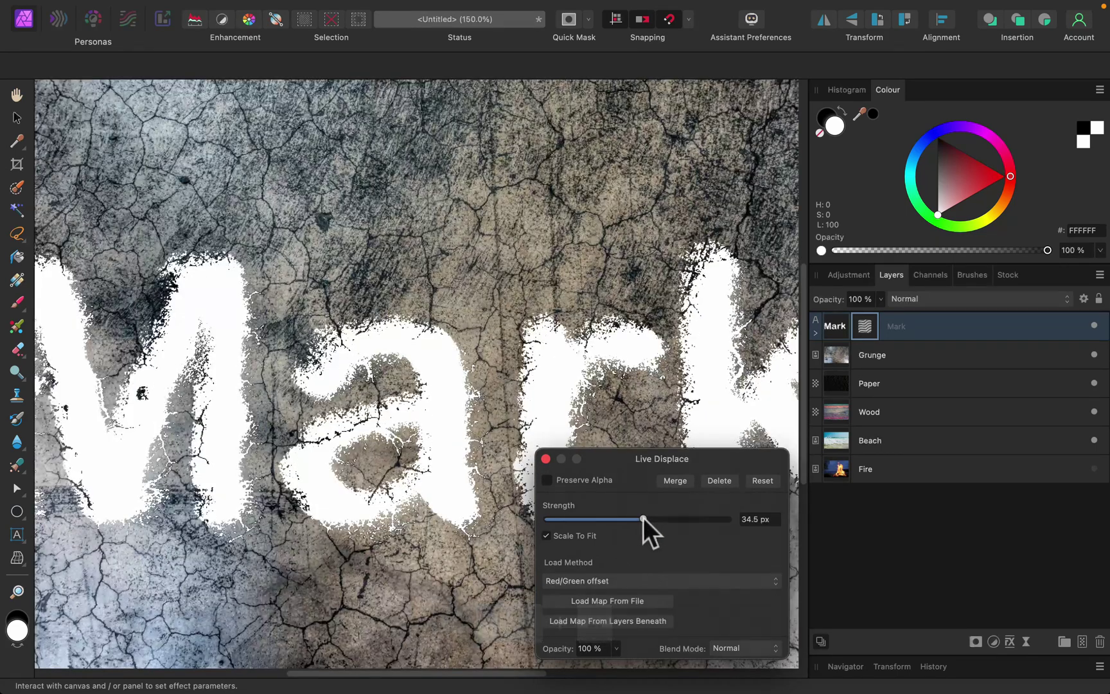
mouse_move(642, 517)
left_mouse_down()
mouse_move(628, 517)
mouse_move(642, 515)
left_mouse_up()
left_click(835, 330)
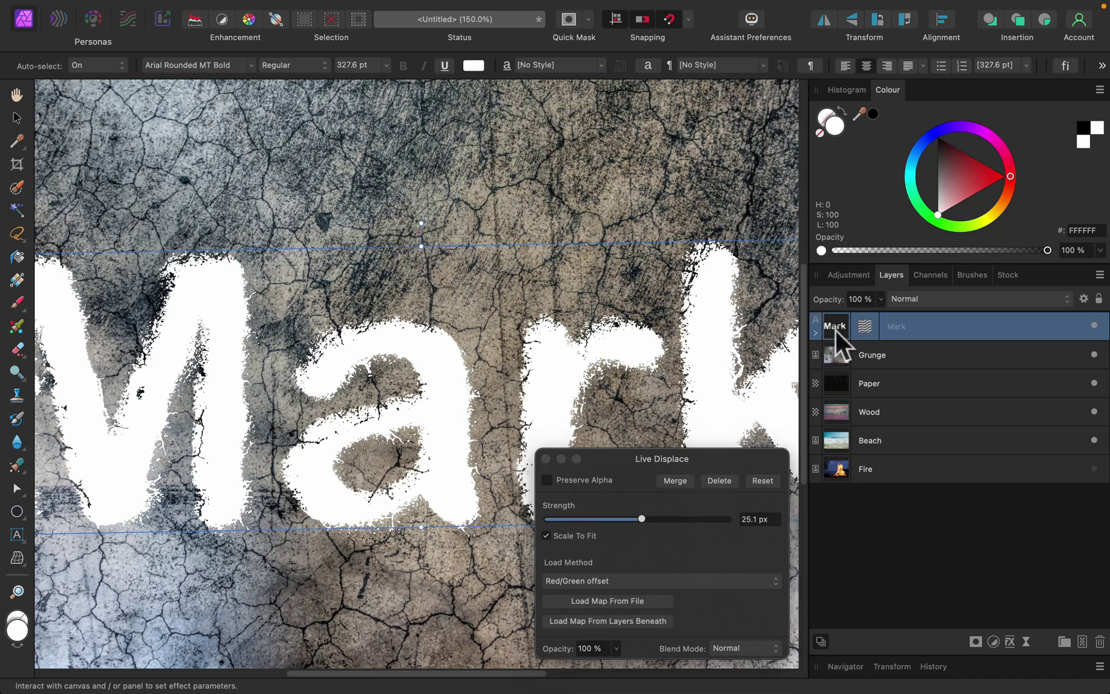
Colour the Mark text yellow FFC000 and set its blend mode to Overlay.
left_click(1000, 214)
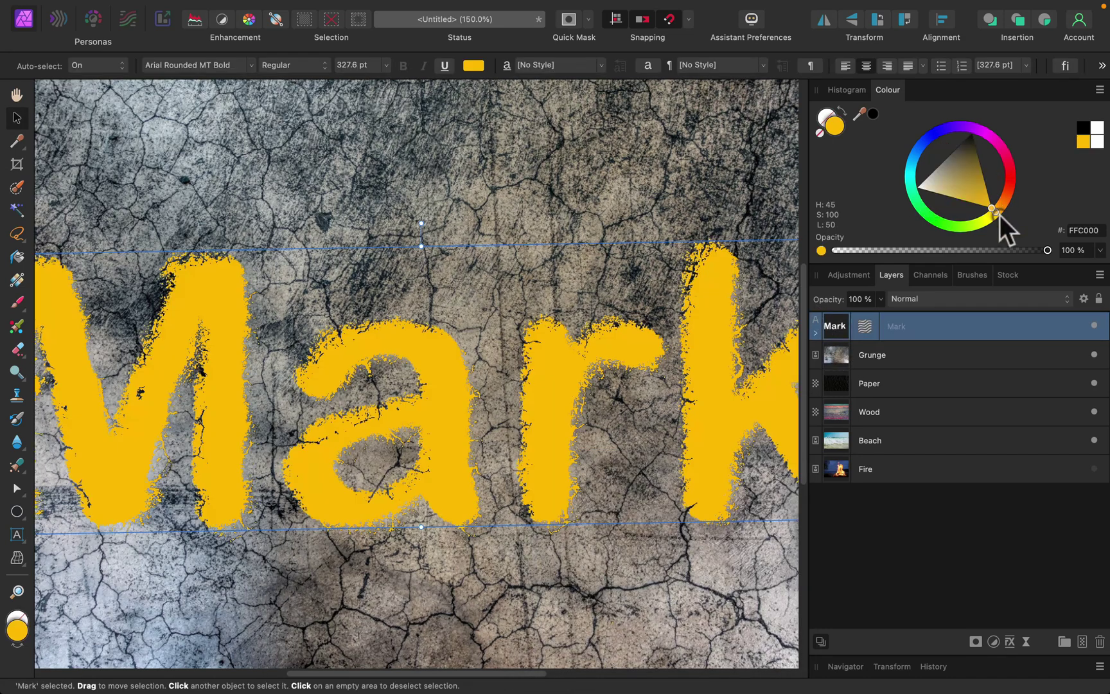
left_click(935, 298)
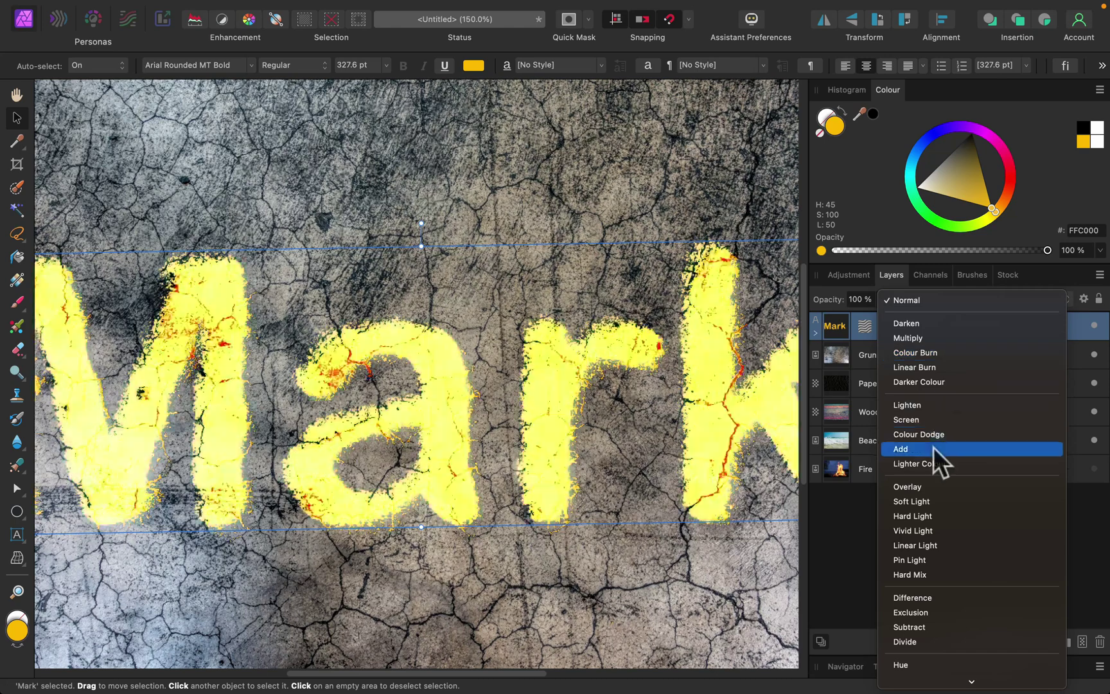
left_click(936, 486)
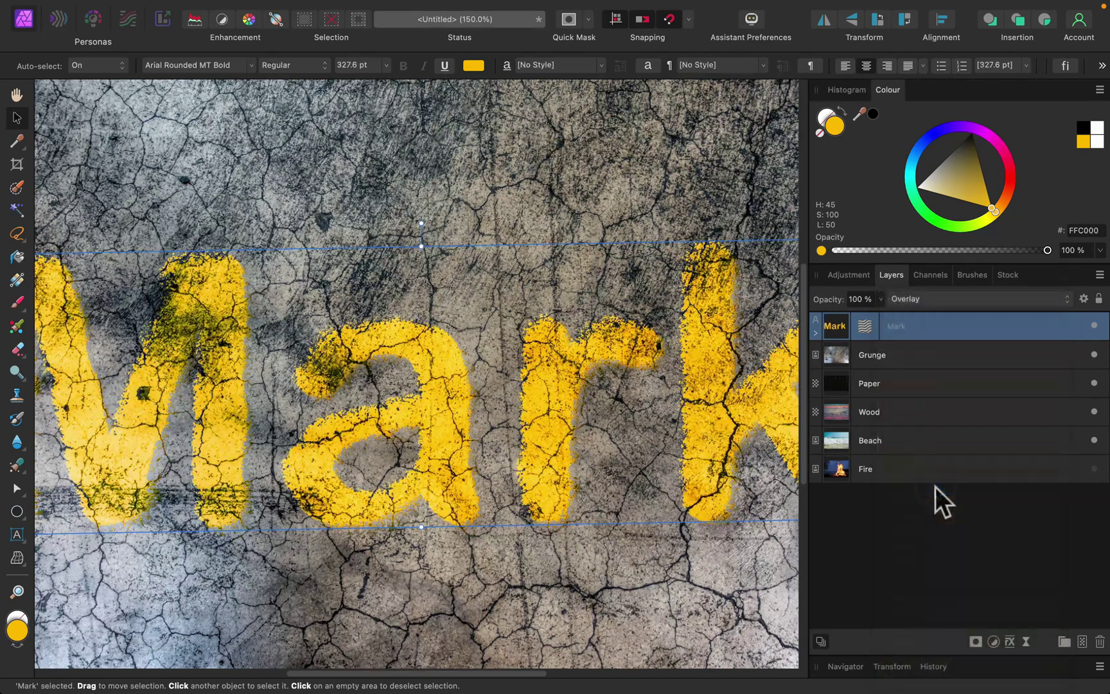
Raise Mark's displacement to 35.9 px, then view the whole image with nothing selected.
left_click(870, 318)
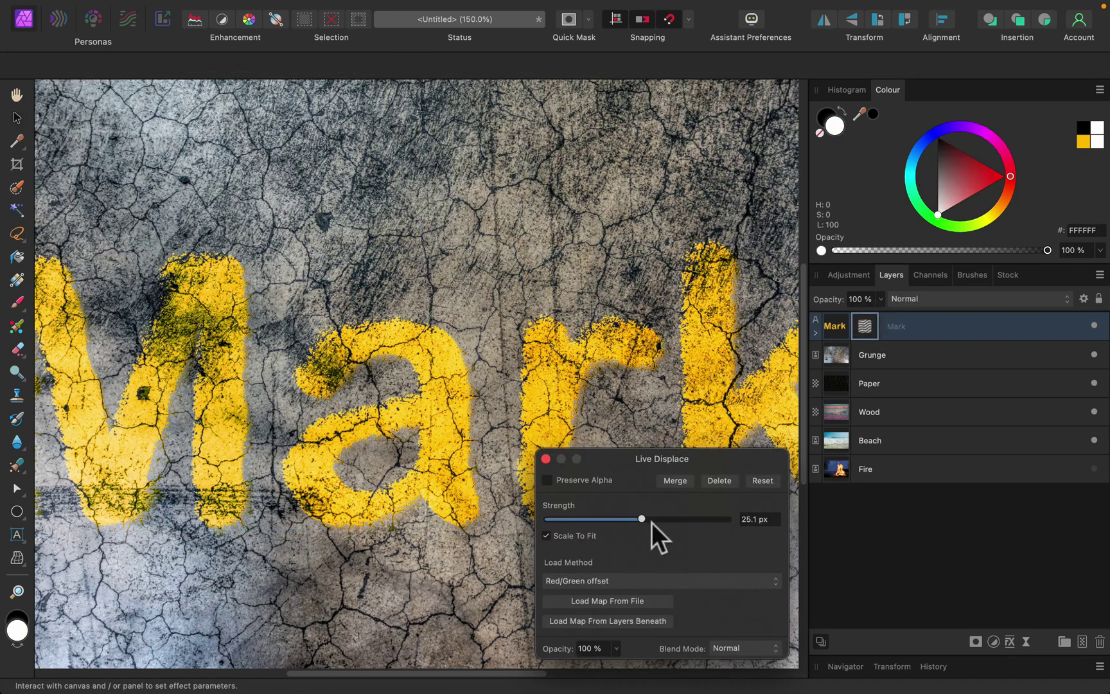
left_click_drag(645, 520, 646, 521)
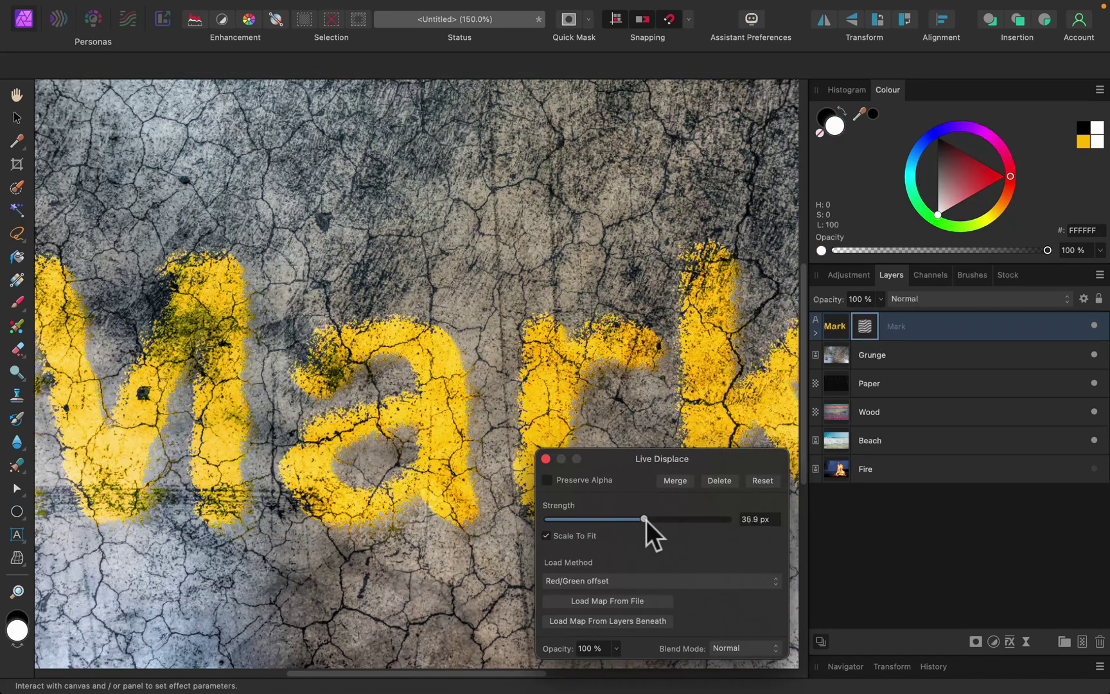
left_click(546, 459)
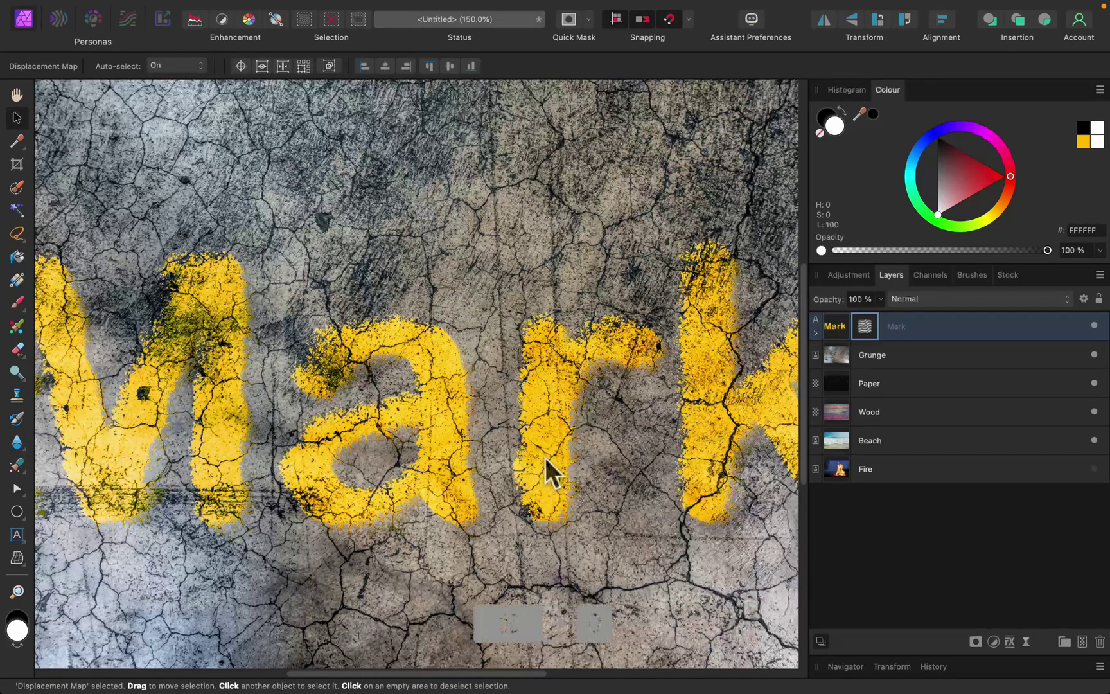
key("super+0")
left_click(552, 114)
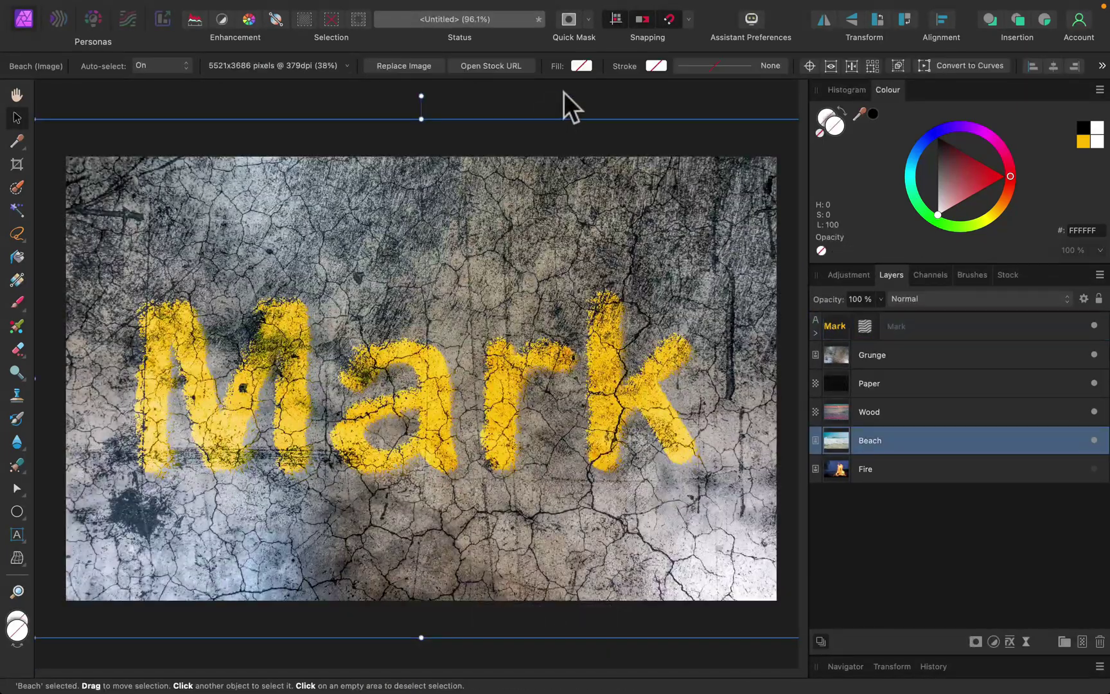
left_click(563, 93)
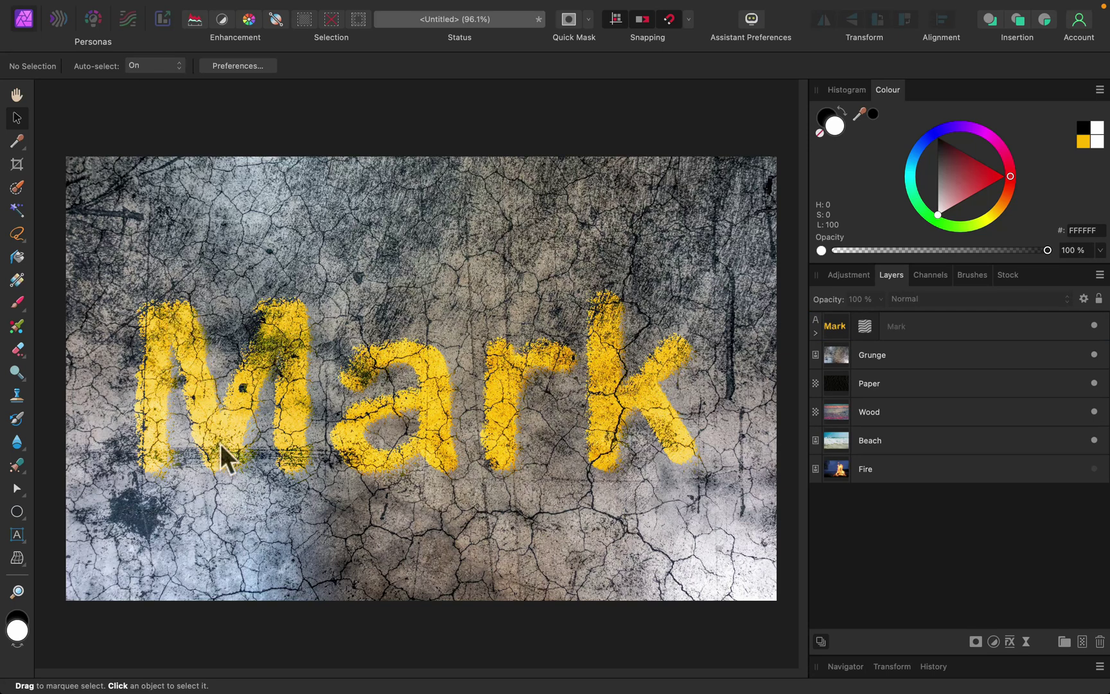